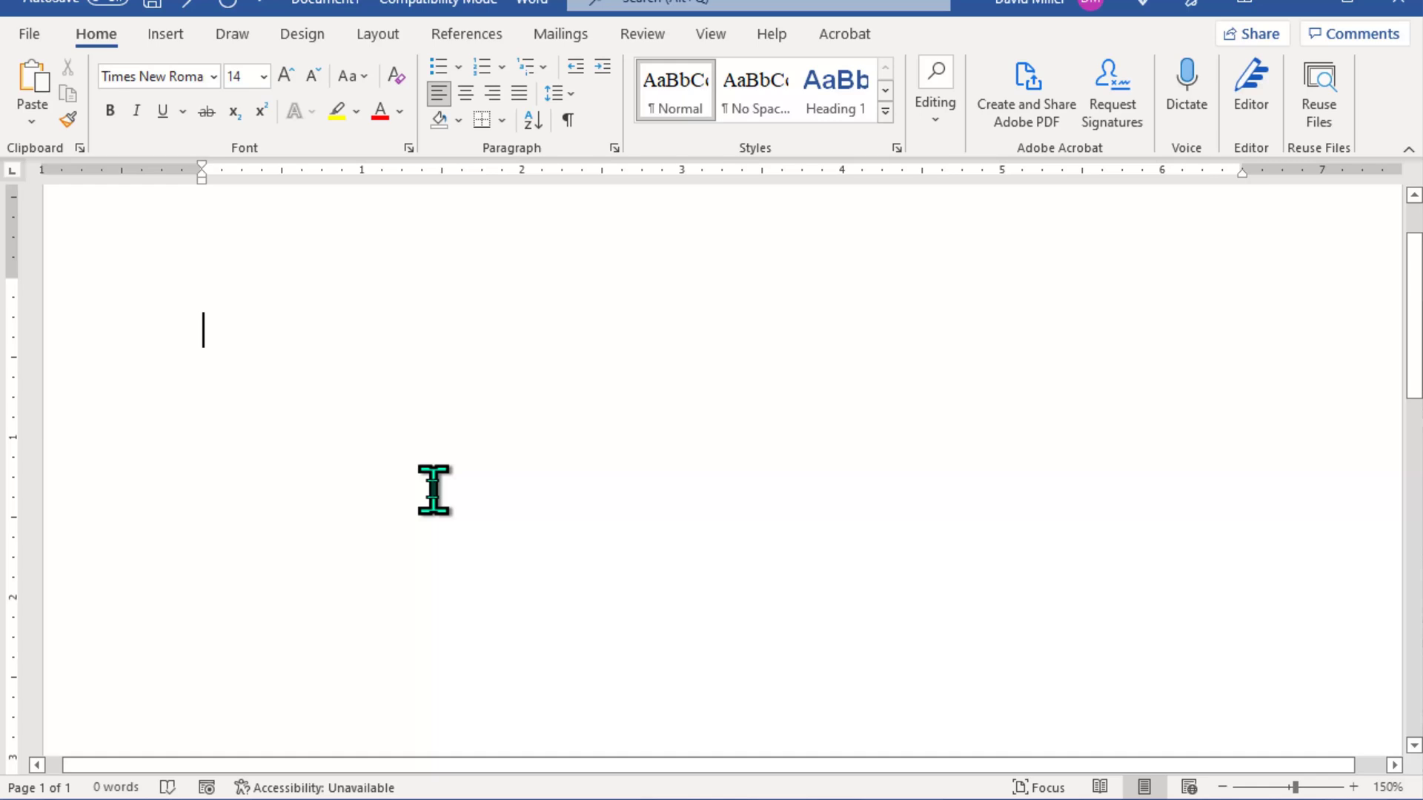
Generate a paragraph of sample text in the blank document with =rand(1,5)
{"action": "type", "text": "=ran"}
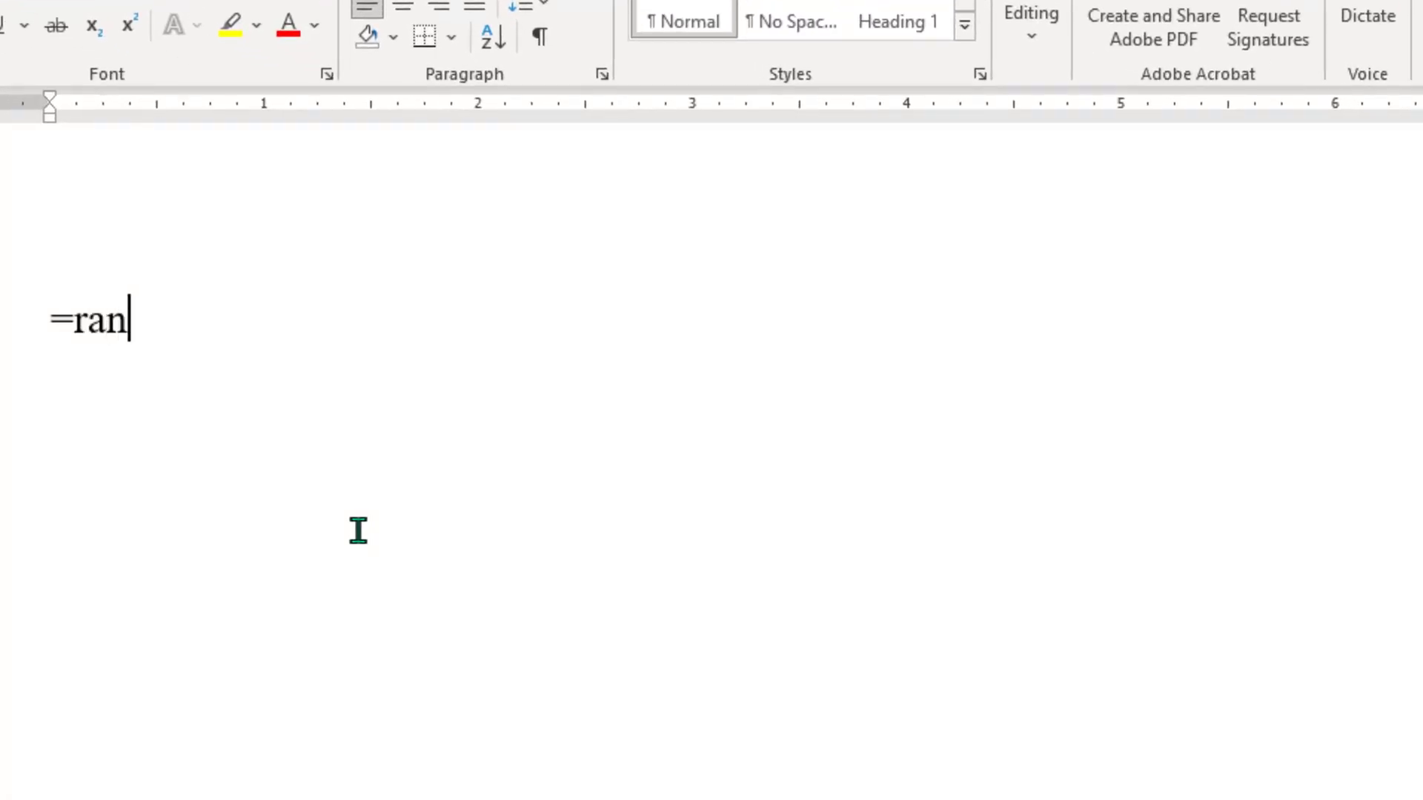
{"action": "type", "text": "d(1"}
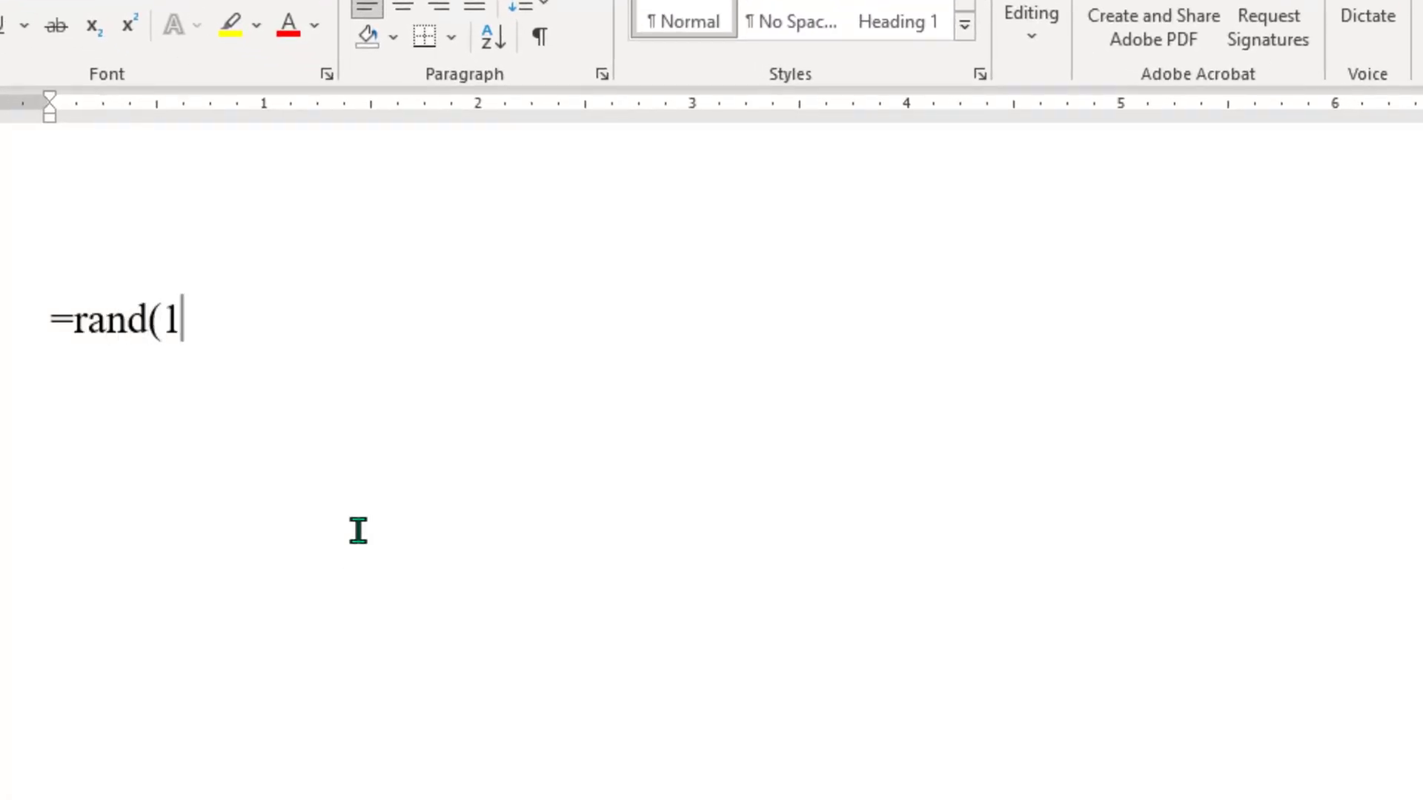
{"action": "type", "text": ",5)"}
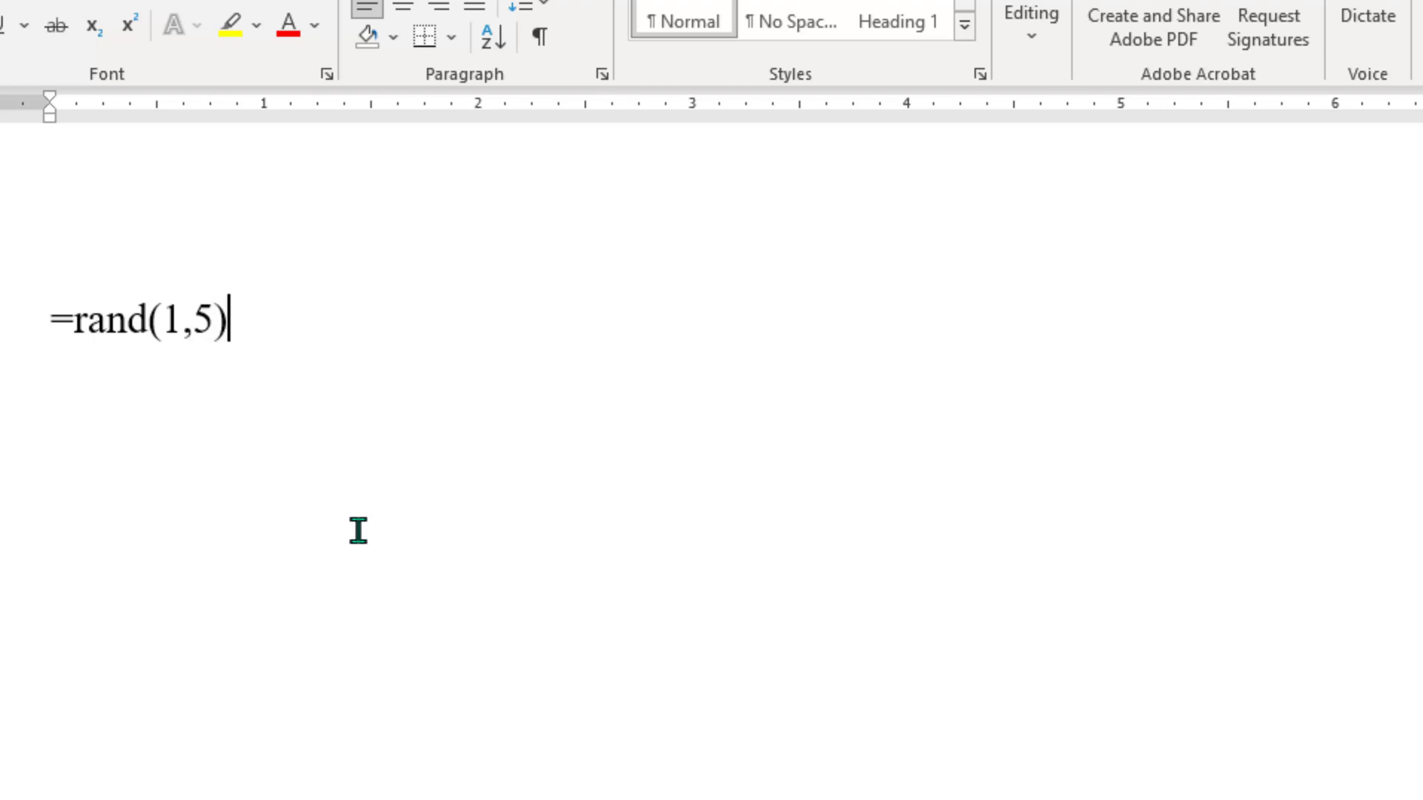
{"action": "key", "text": "Return"}
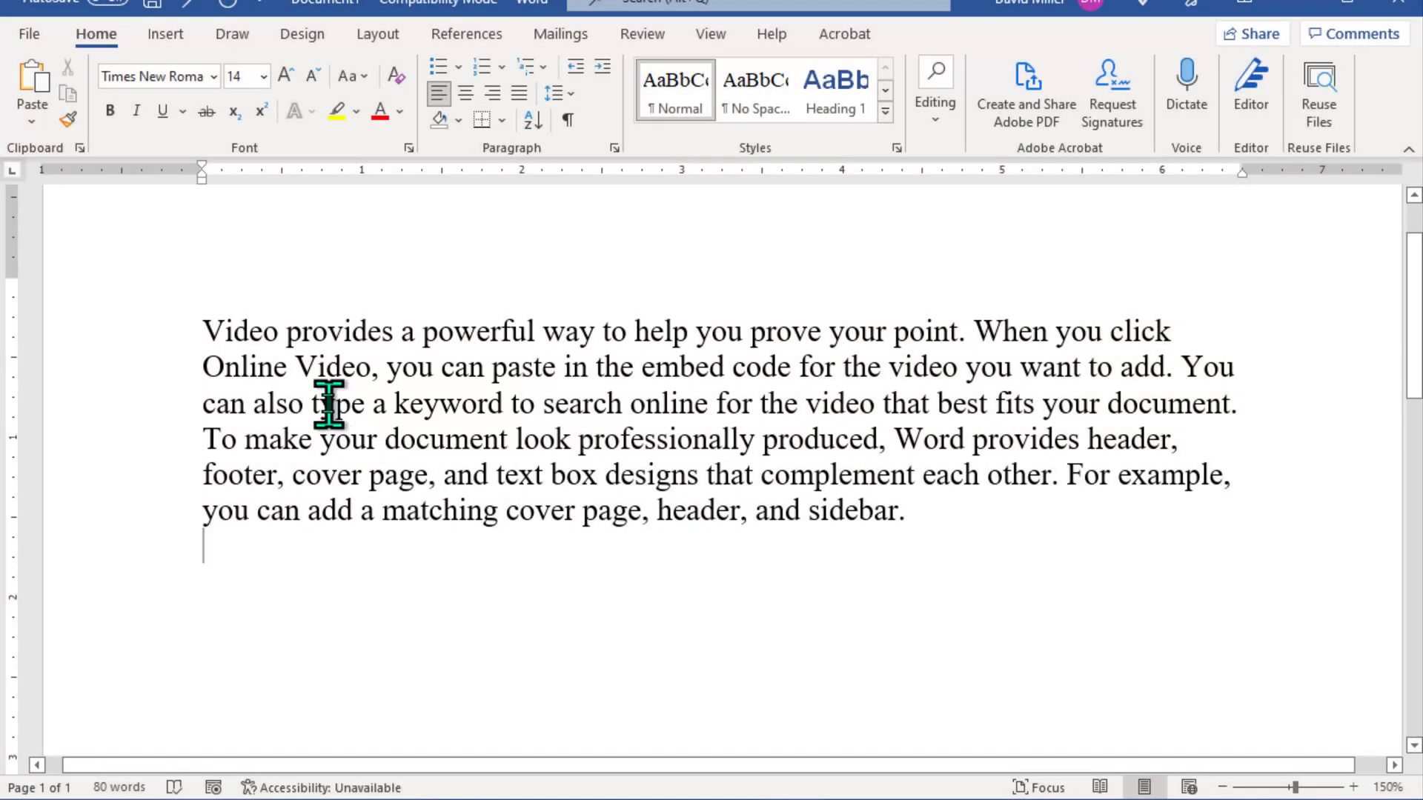
{"action": "left_click_drag", "start_coordinate": [330, 406], "coordinate": [452, 405]}
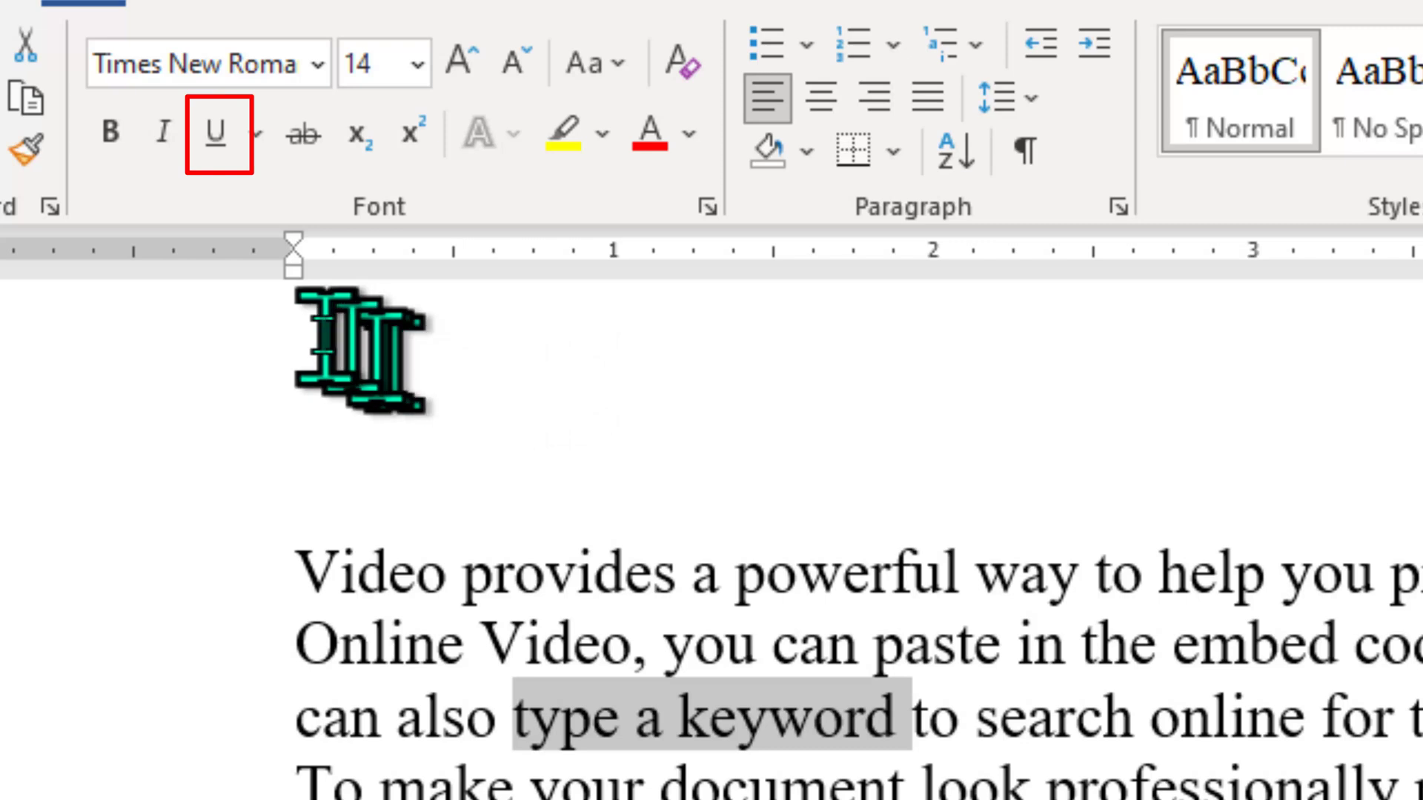
{"action": "left_click", "coordinate": [217, 144]}
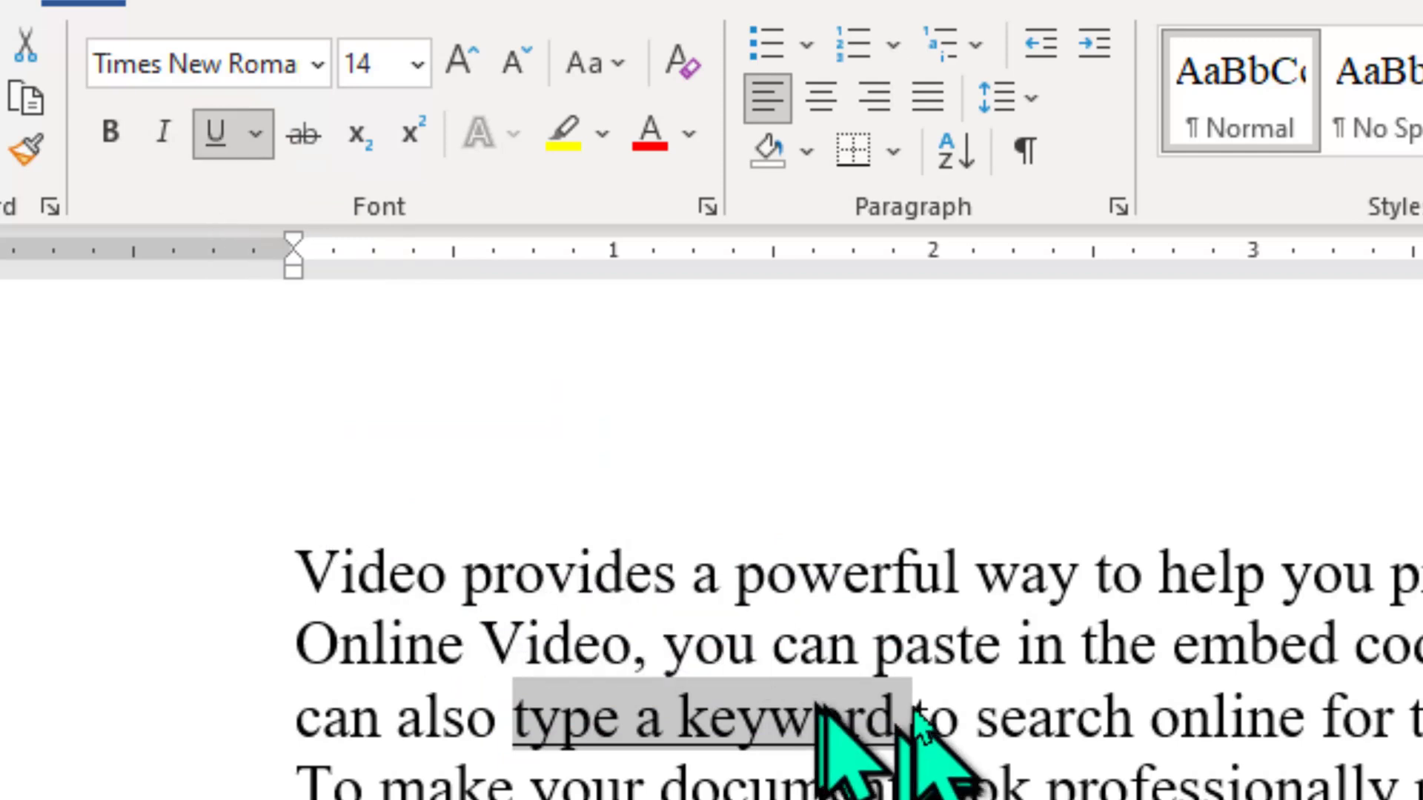
{"action": "left_click", "coordinate": [975, 715]}
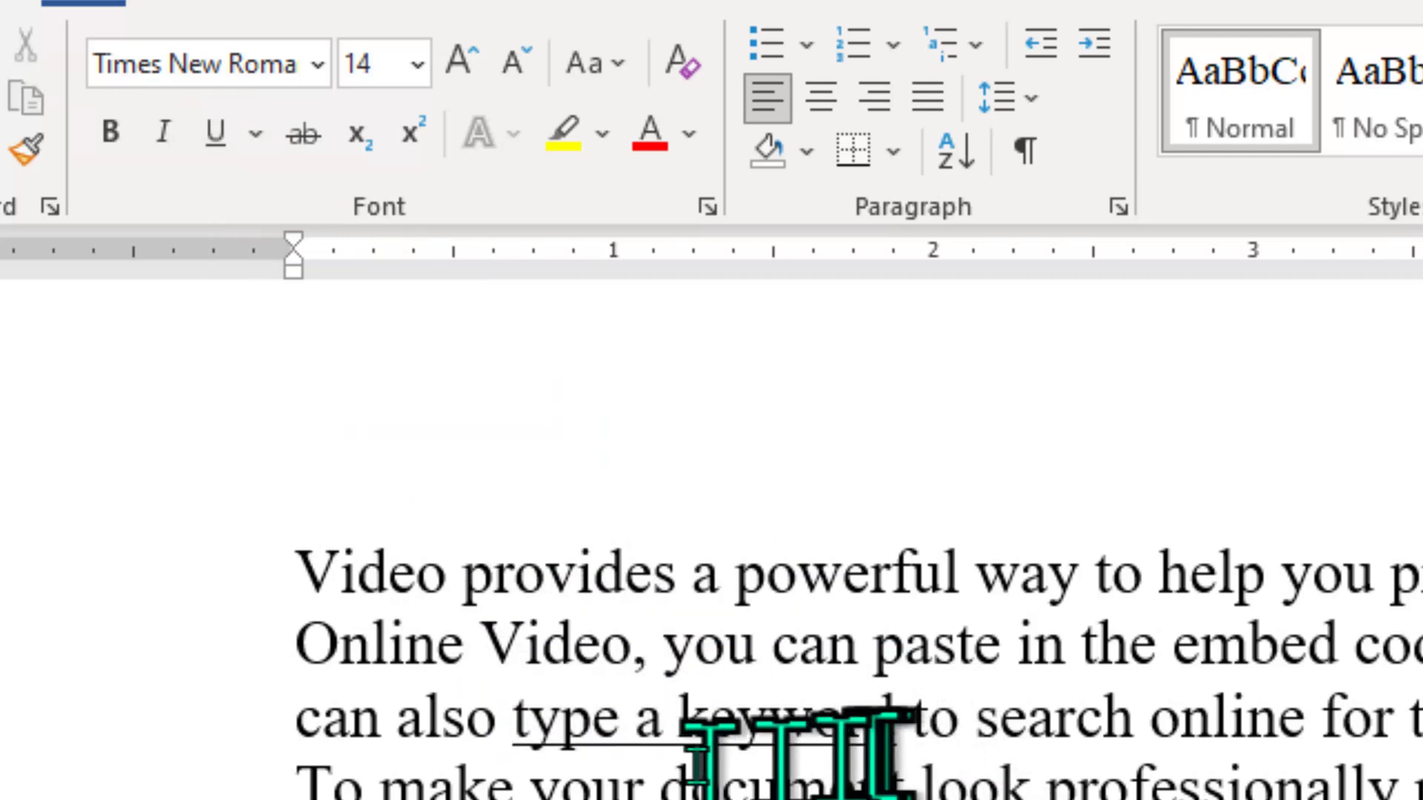
{"action": "left_click_drag", "start_coordinate": [911, 715], "coordinate": [513, 715]}
{"action": "left_click", "coordinate": [214, 133]}
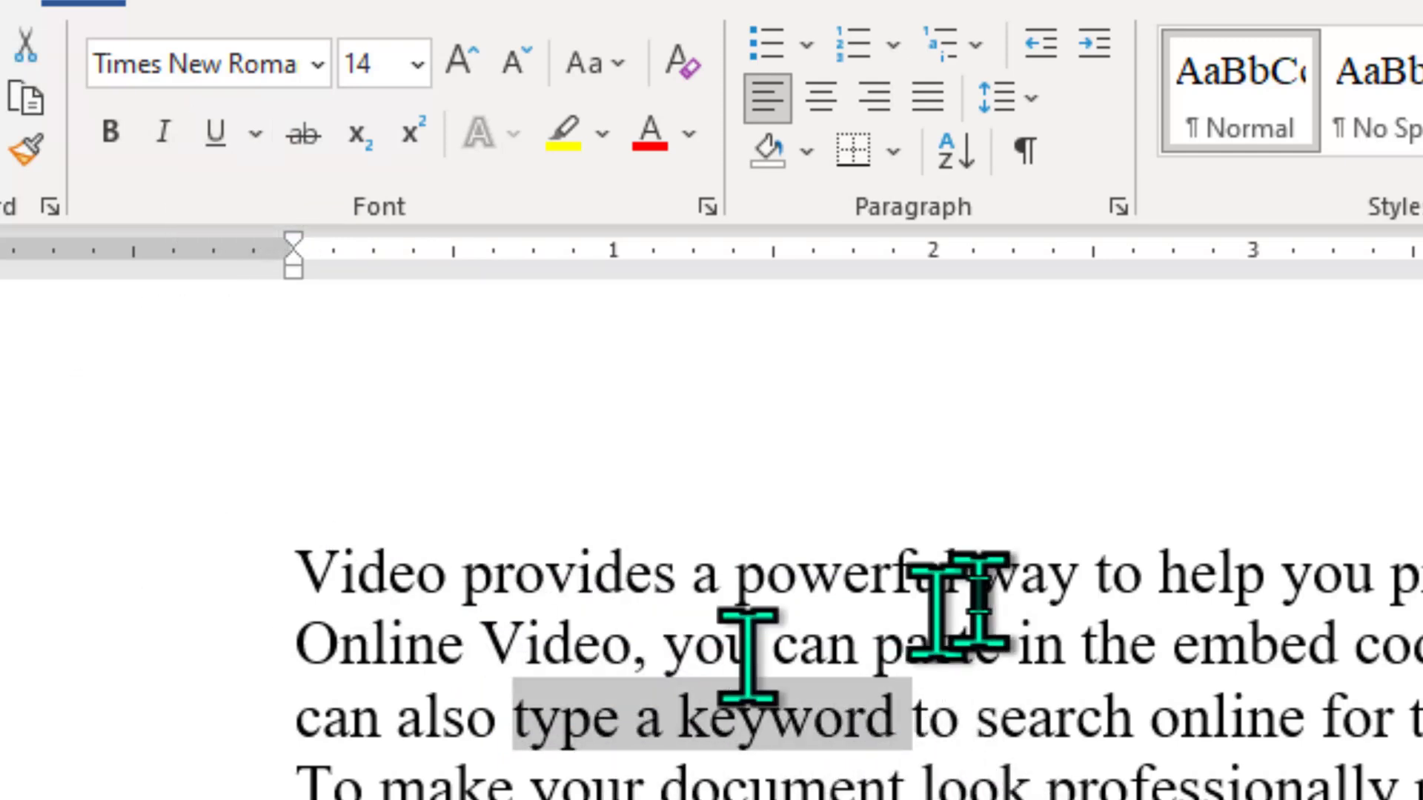
{"action": "left_click", "coordinate": [975, 576]}
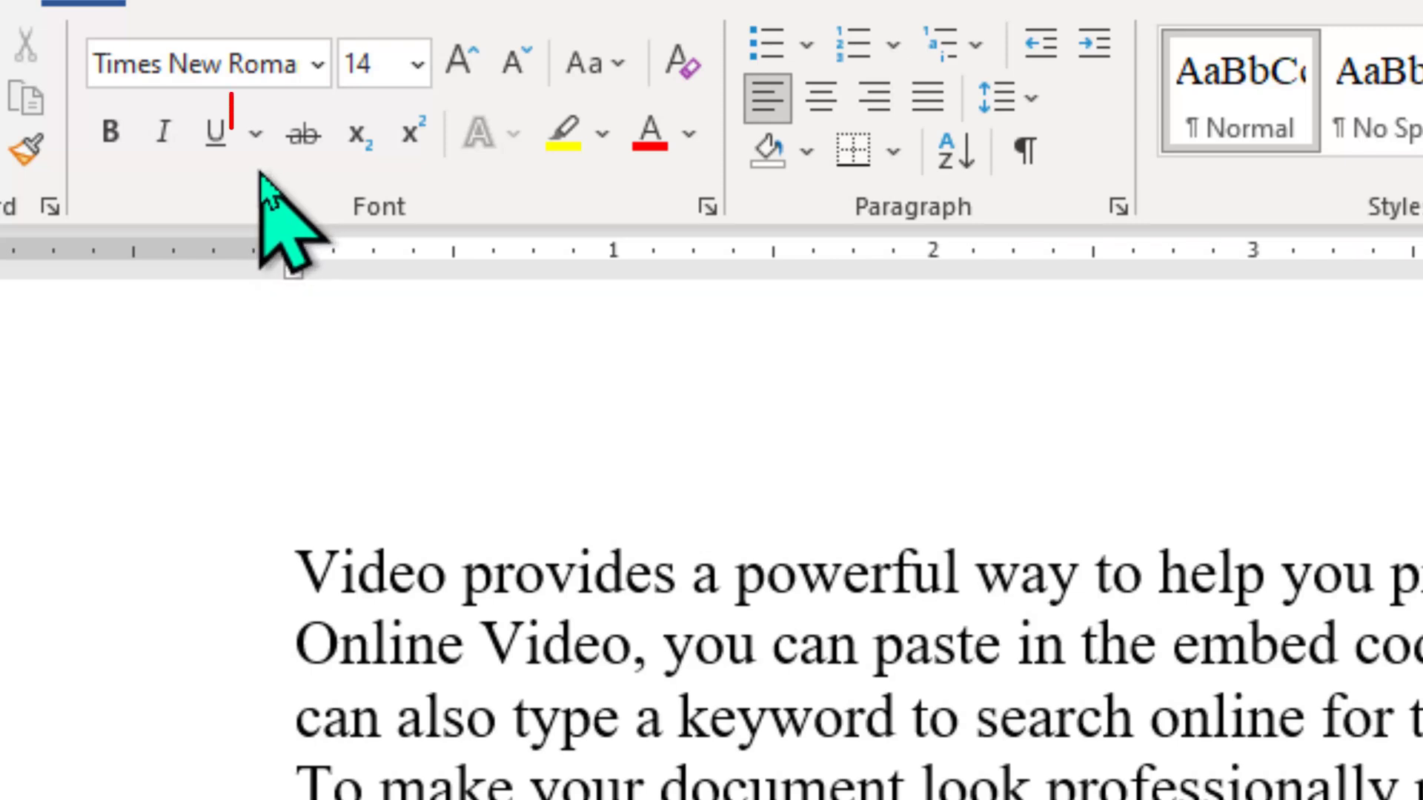
Underline the selected 'type a keyword' with a wavy line and make the underline red
{"action": "left_click", "coordinate": [256, 133]}
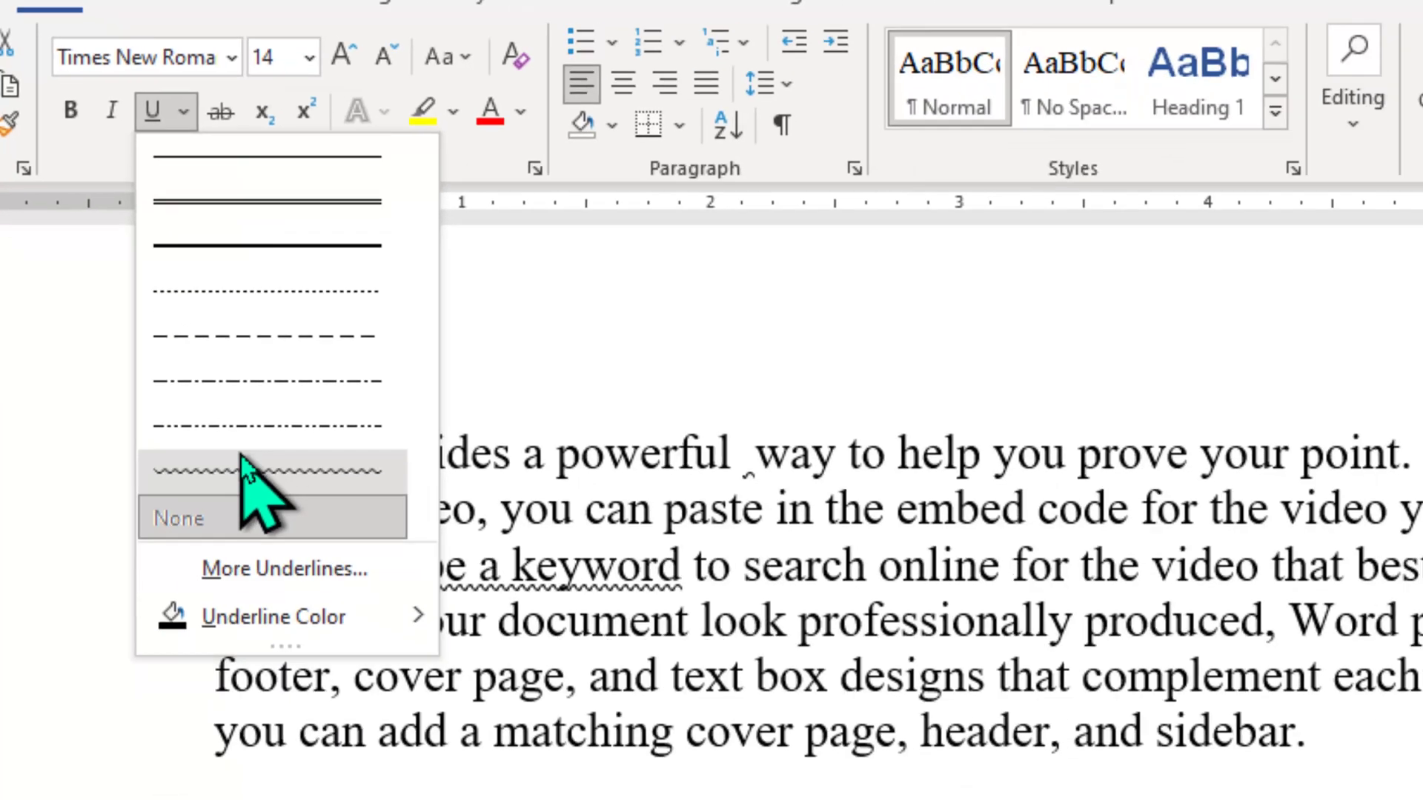
{"action": "left_click", "coordinate": [333, 654]}
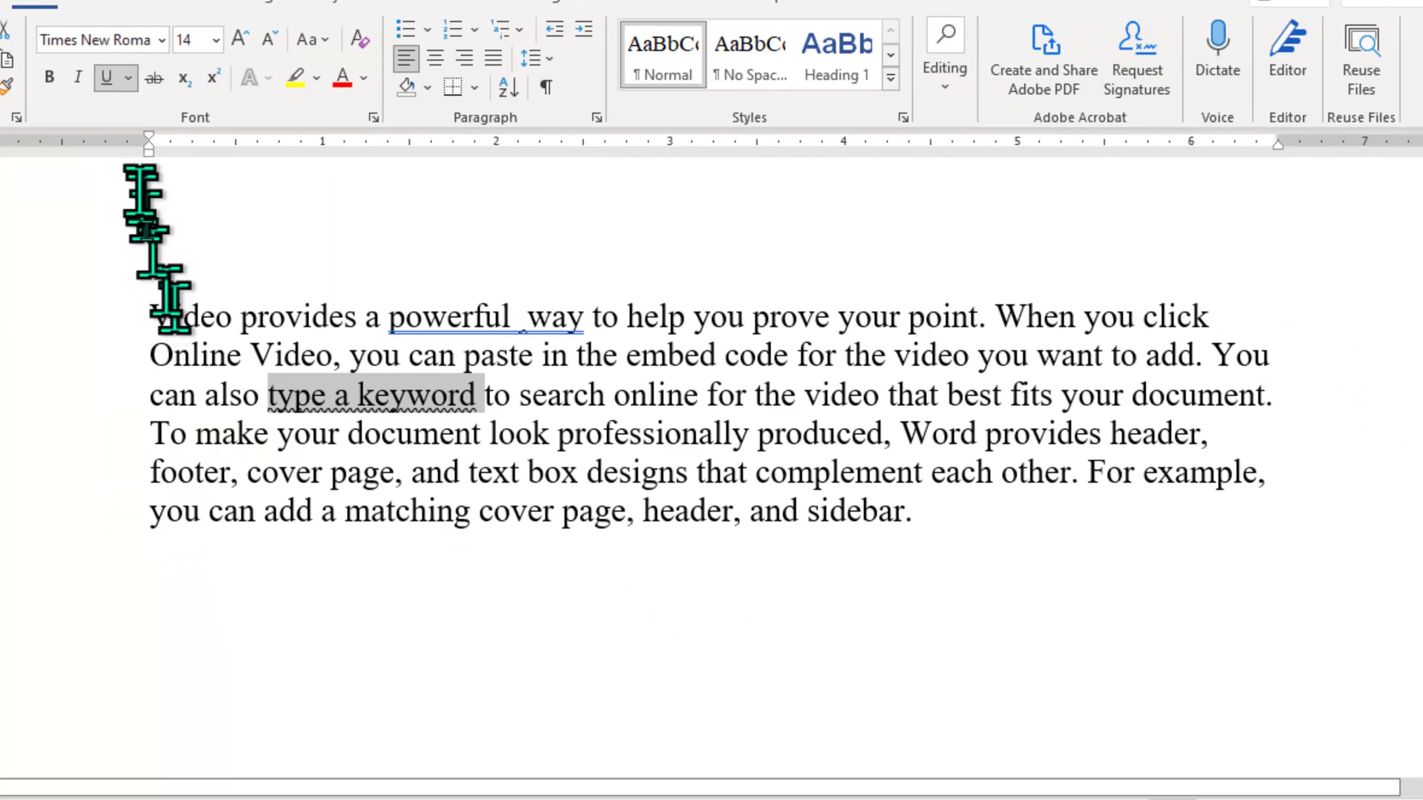
{"action": "left_click", "coordinate": [128, 77]}
{"action": "mouse_move", "coordinate": [185, 430]}
{"action": "left_click", "coordinate": [338, 662]}
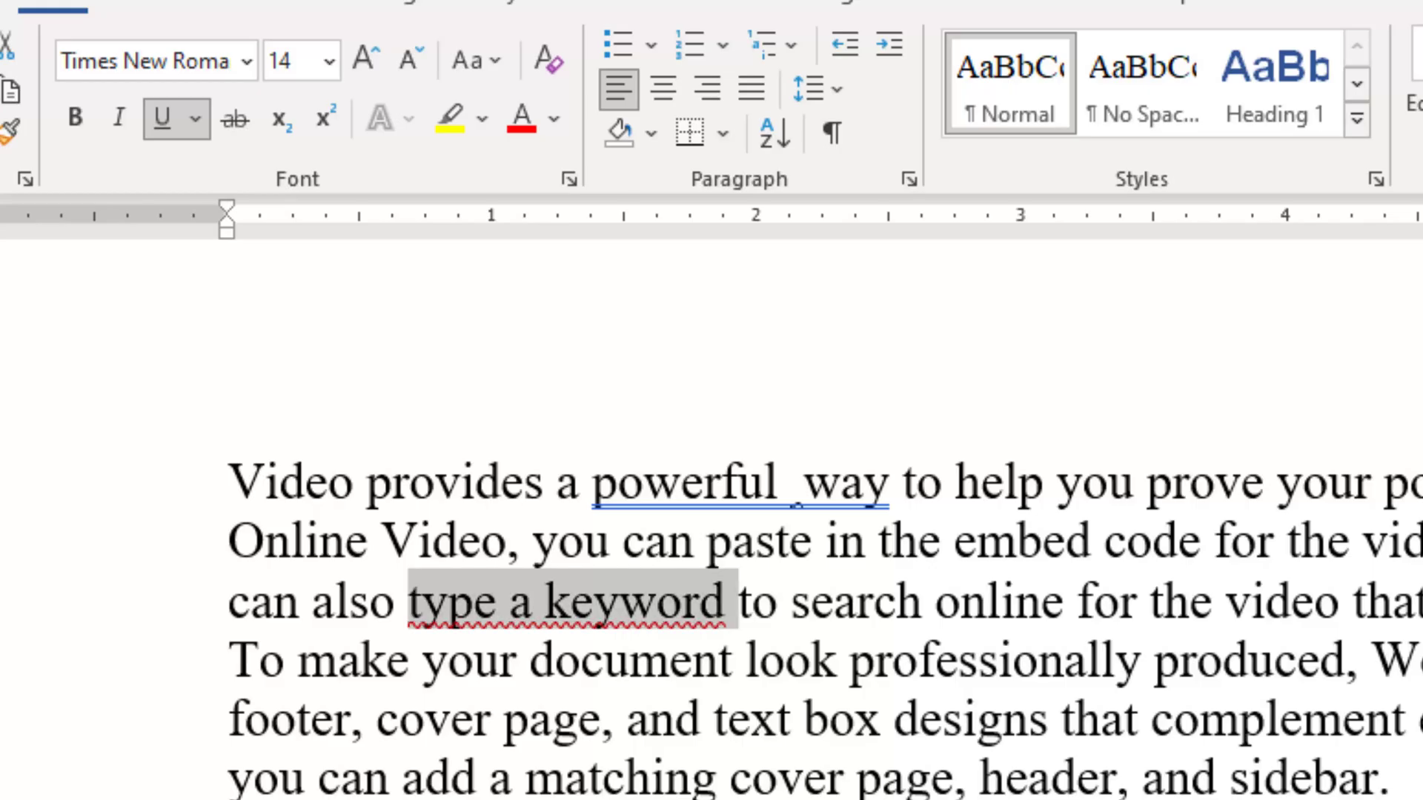
{"action": "left_click", "coordinate": [898, 613]}
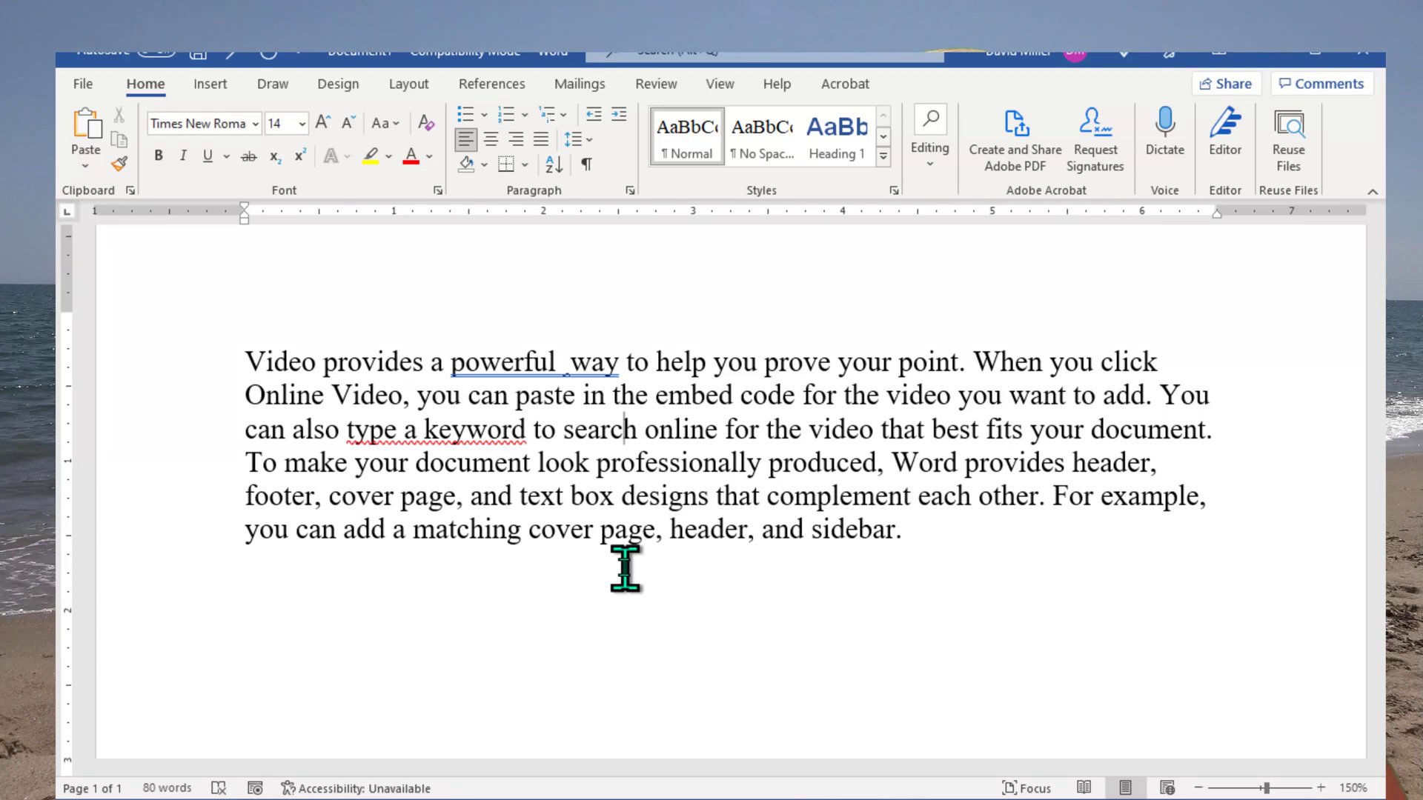
In the Font dialog, give 'type a keyword' a heavy dash-dot underline coloured light blue
{"action": "left_click_drag", "start_coordinate": [359, 429], "coordinate": [461, 428]}
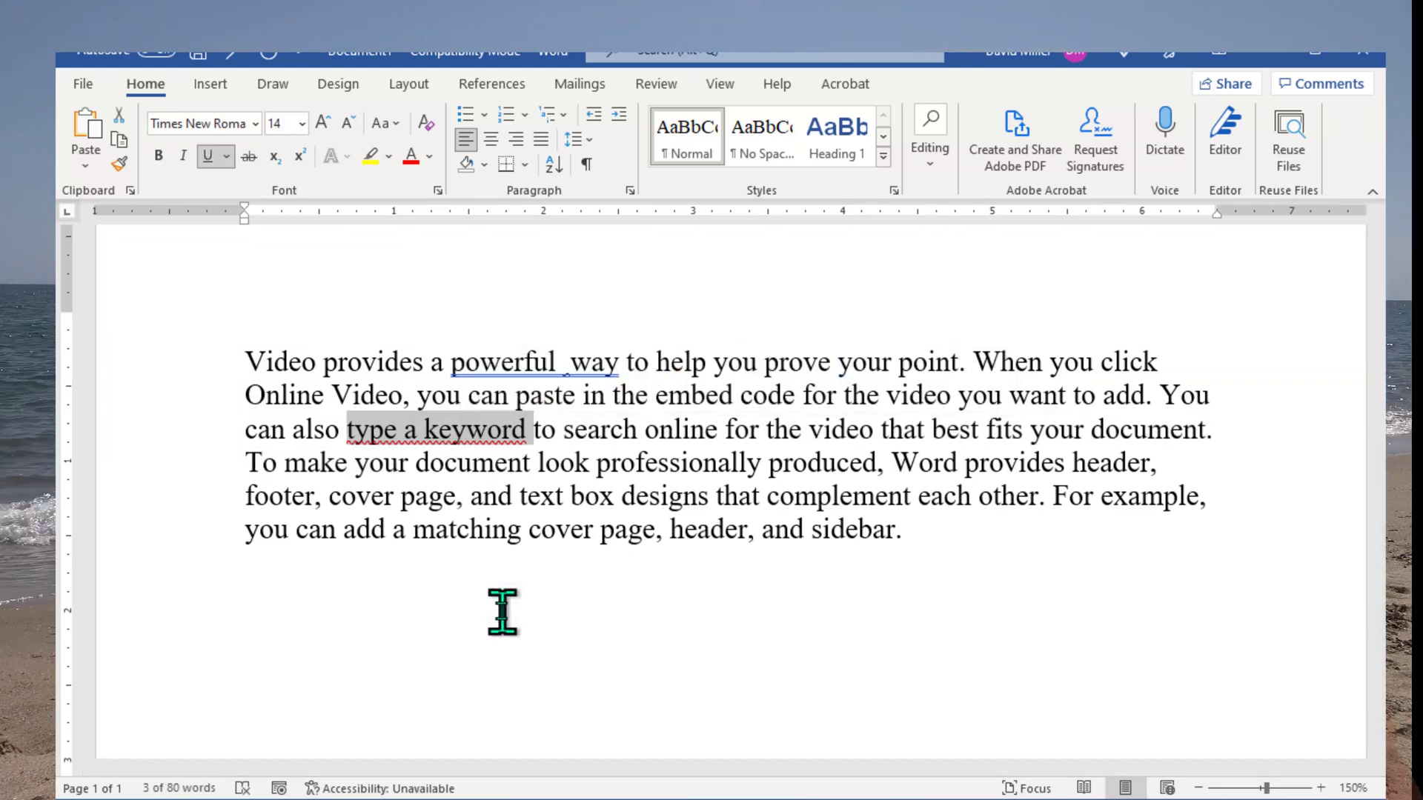
{"action": "key", "text": "ctrl+d"}
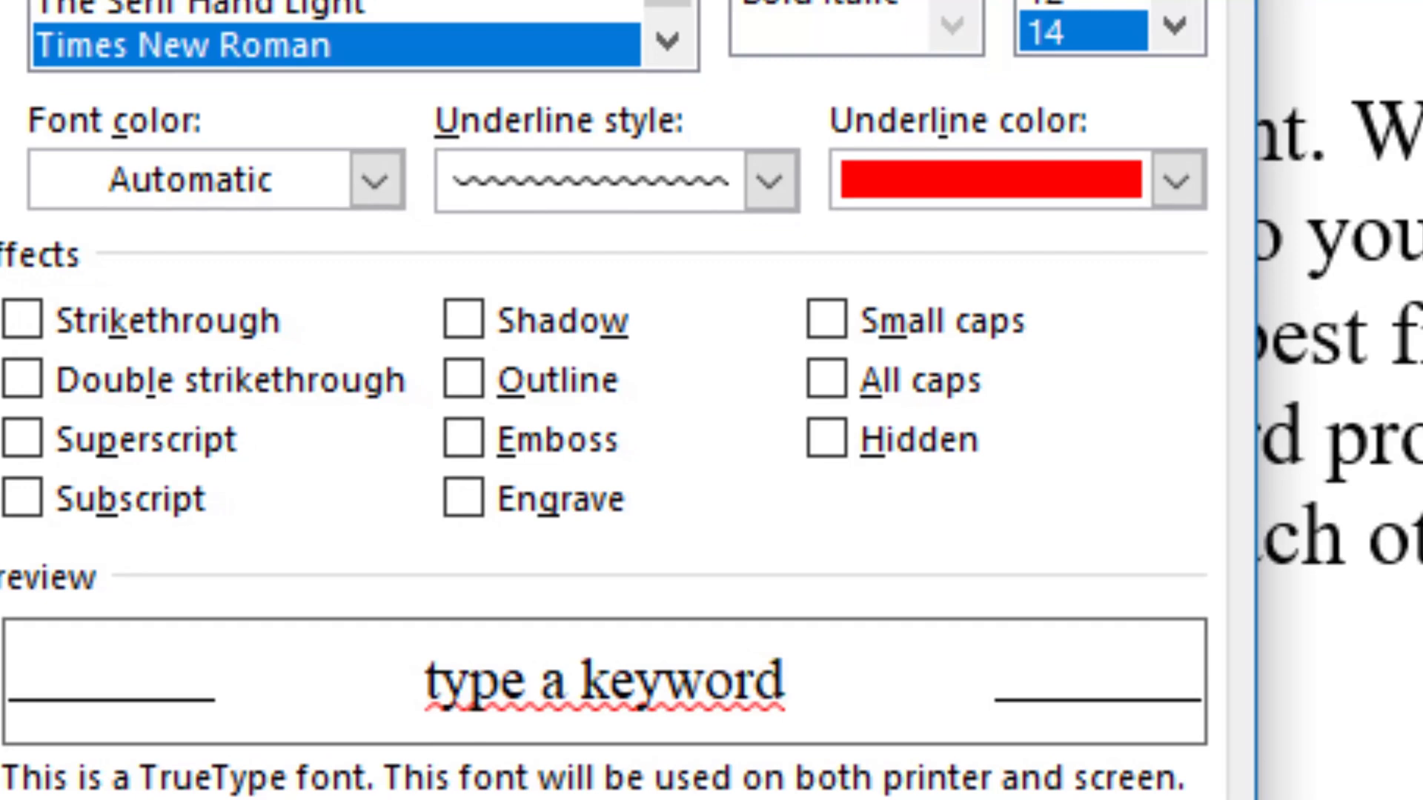
{"action": "left_click", "coordinate": [774, 178]}
{"action": "left_click", "coordinate": [787, 158]}
{"action": "left_click", "coordinate": [1178, 181]}
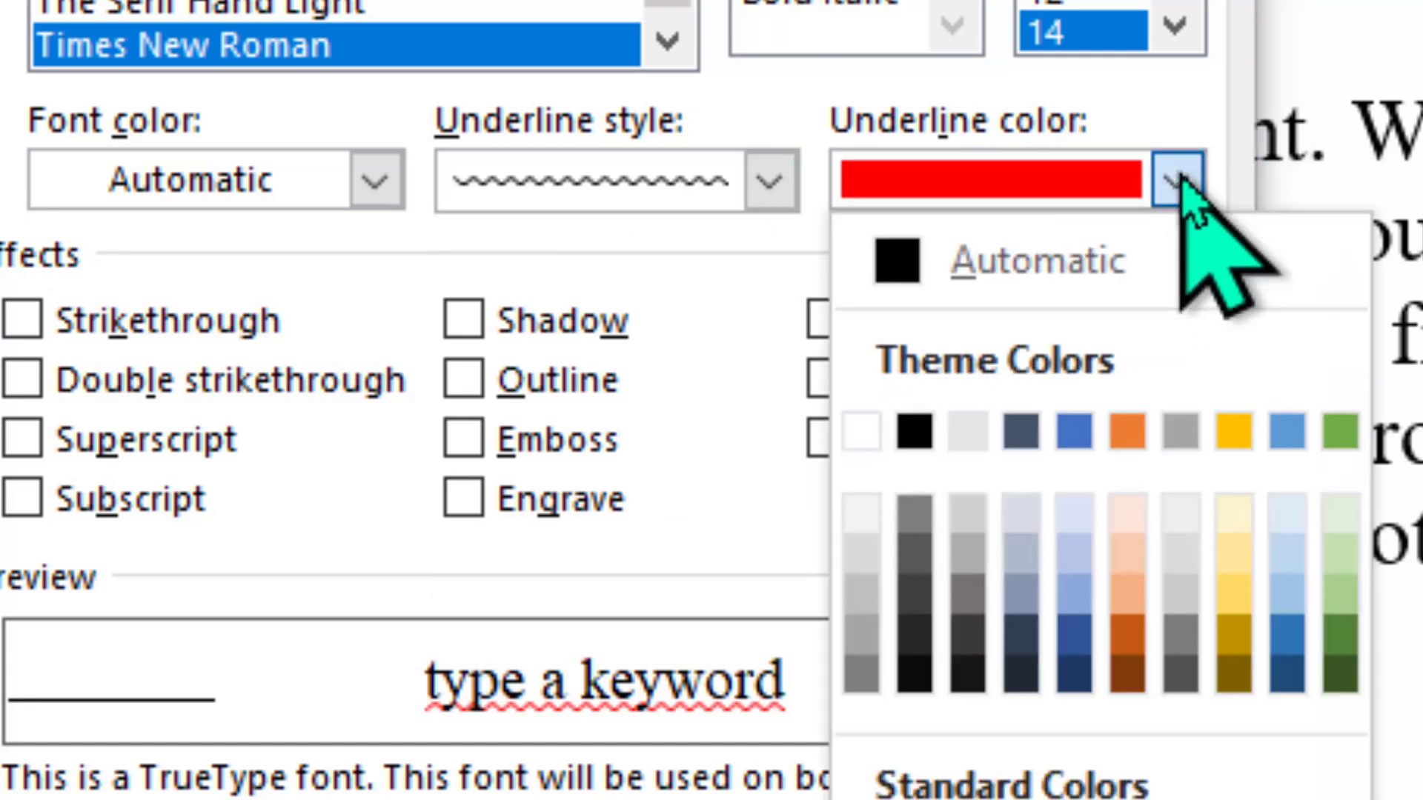
{"action": "left_click", "coordinate": [1178, 180]}
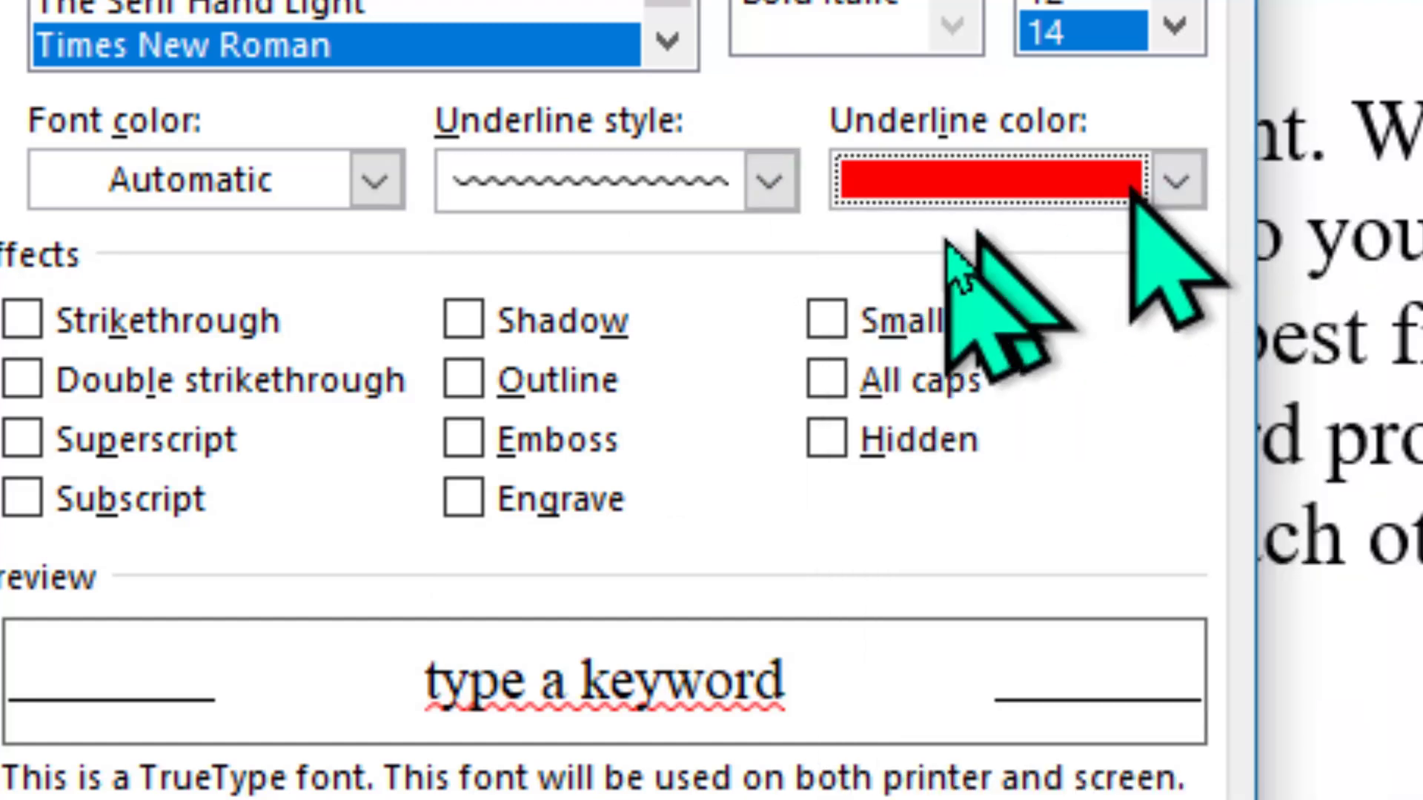
{"action": "left_click", "coordinate": [770, 181]}
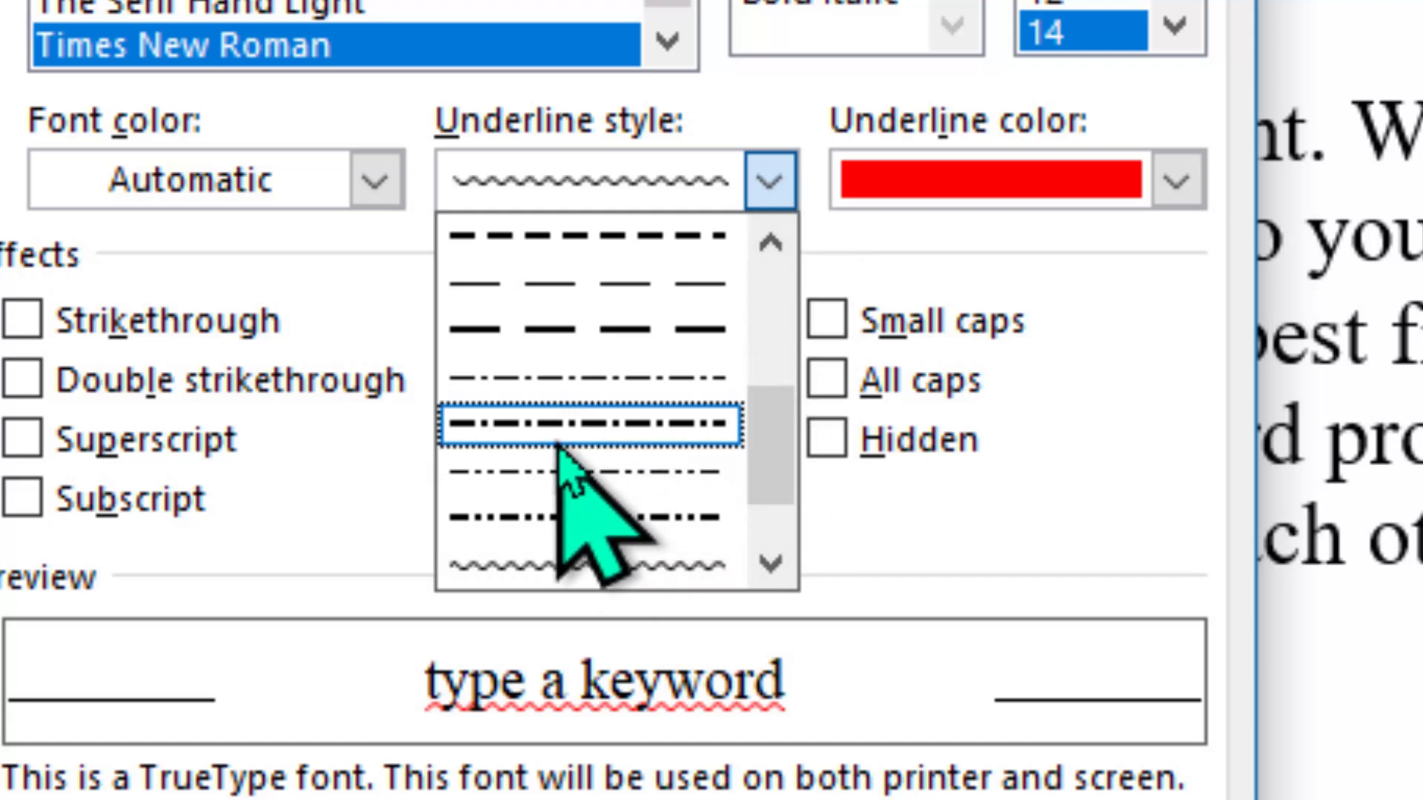
{"action": "left_click", "coordinate": [556, 519]}
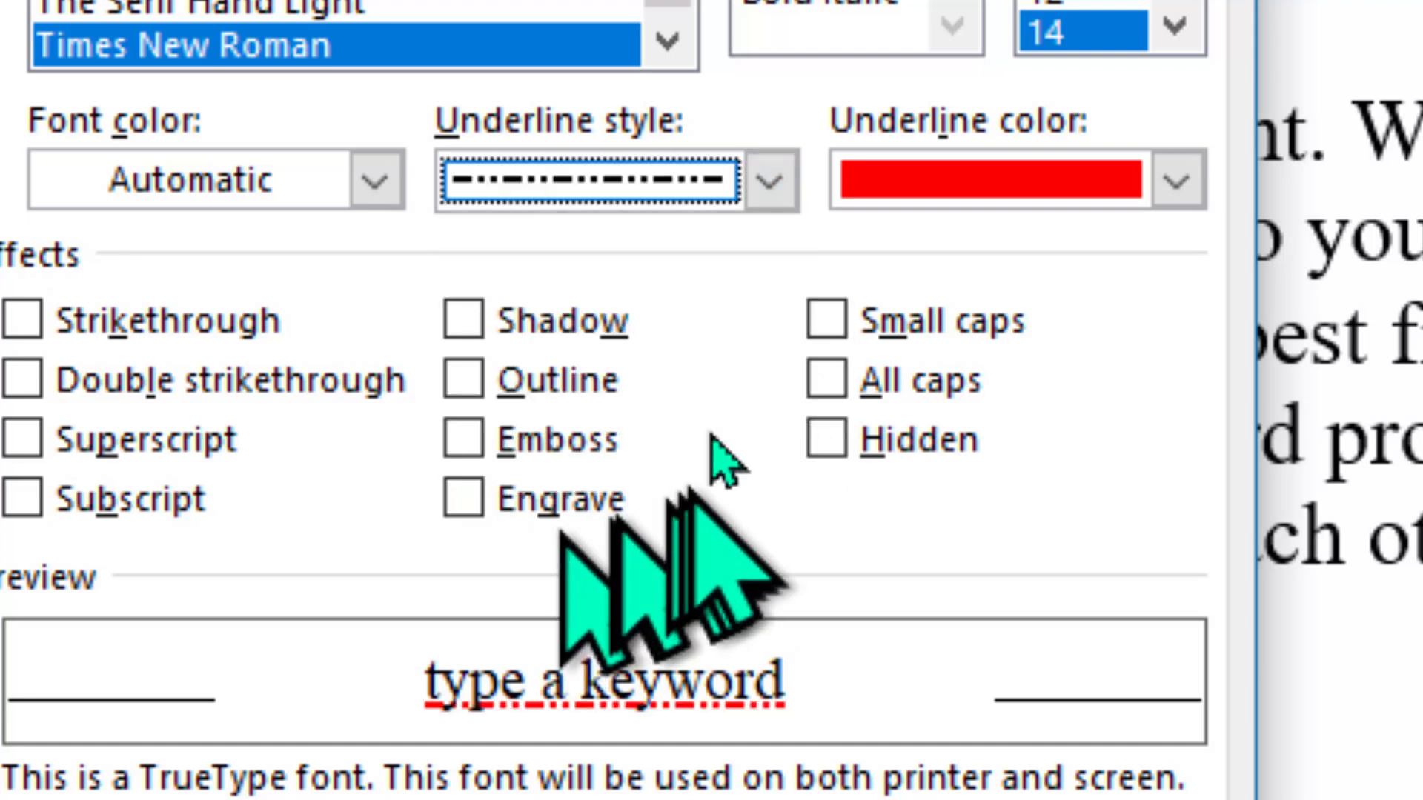
{"action": "left_click", "coordinate": [1177, 180]}
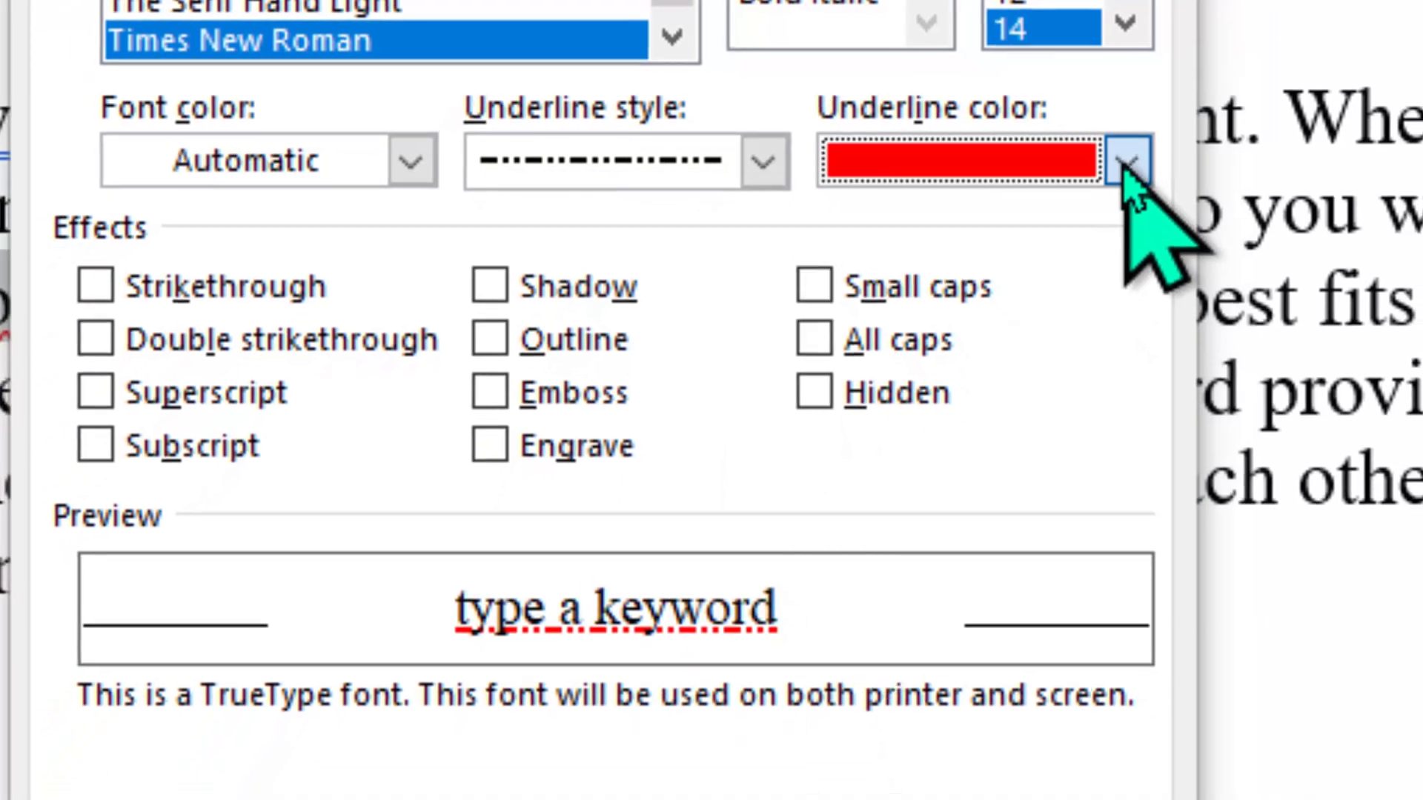
{"action": "left_click", "coordinate": [1121, 770]}
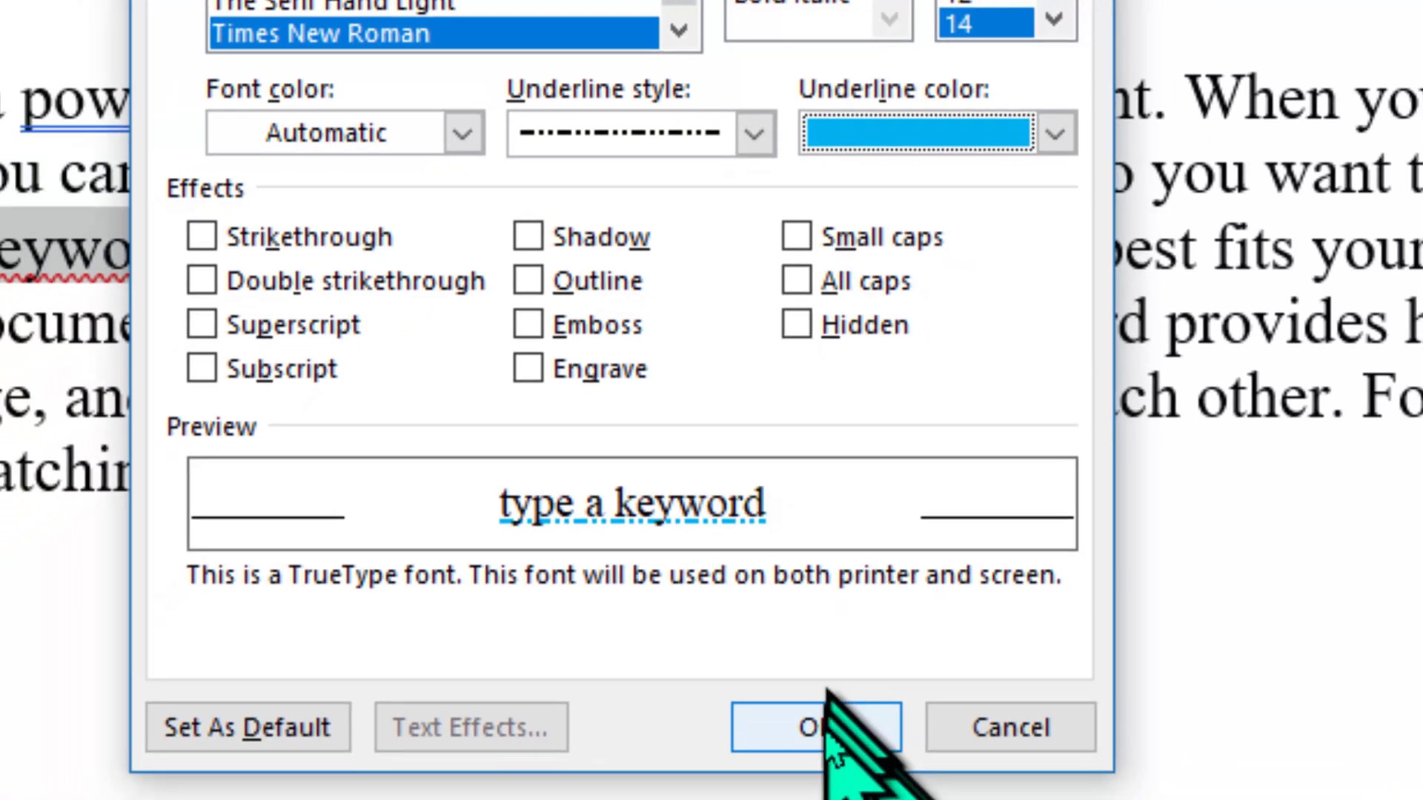
{"action": "left_click", "coordinate": [824, 727]}
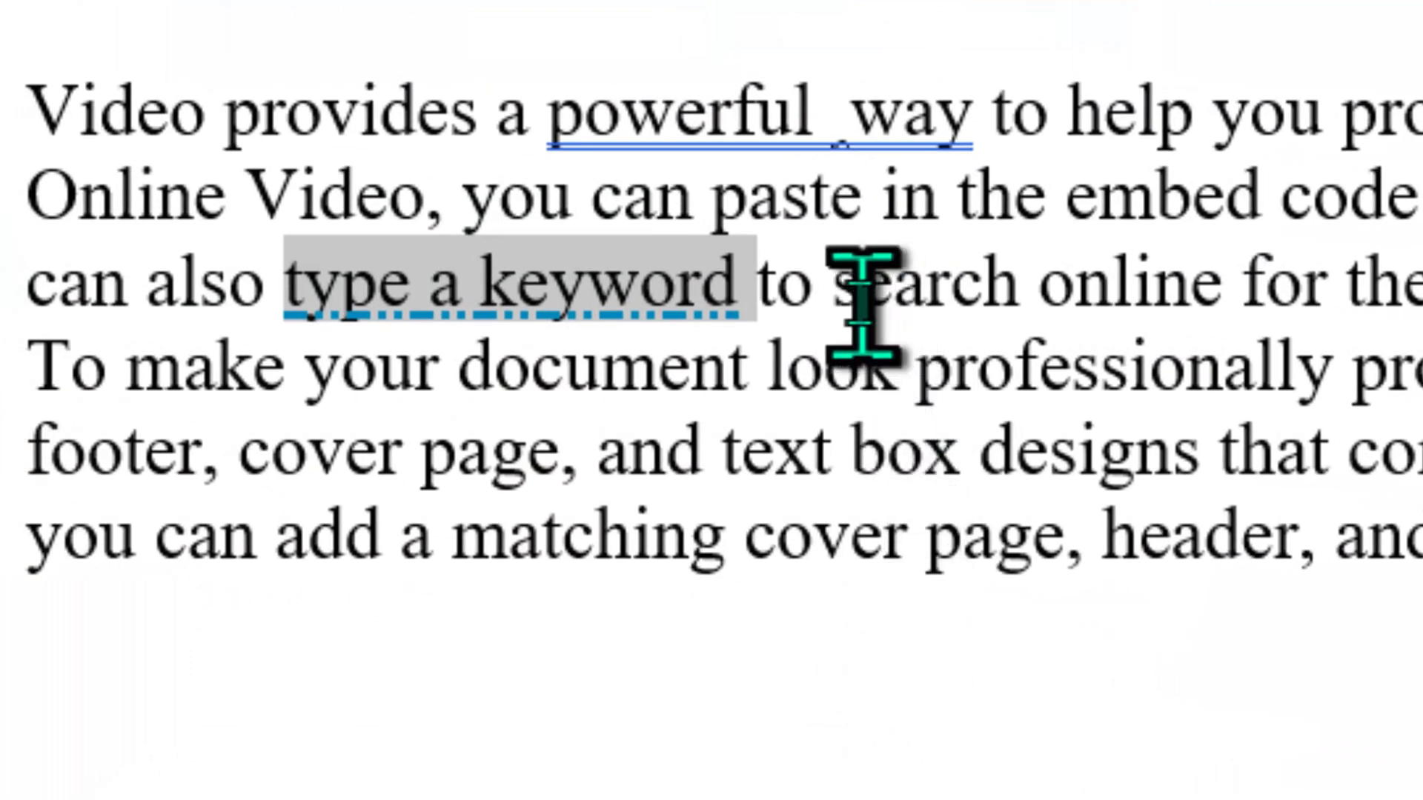
{"action": "left_click", "coordinate": [862, 304]}
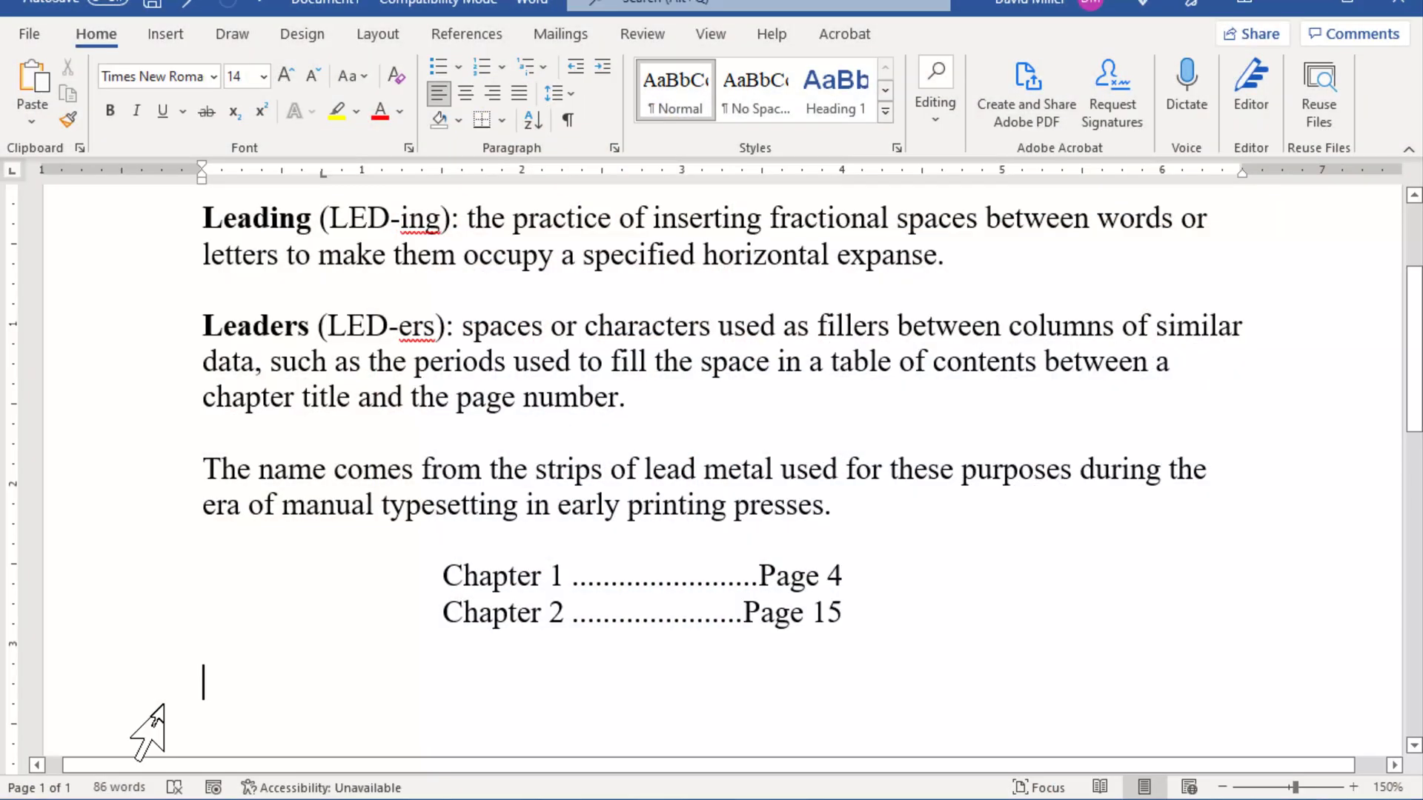
Type 'Column1', a tab and 'Column 2' on a new line, then select that line
{"action": "type", "text": "C"}
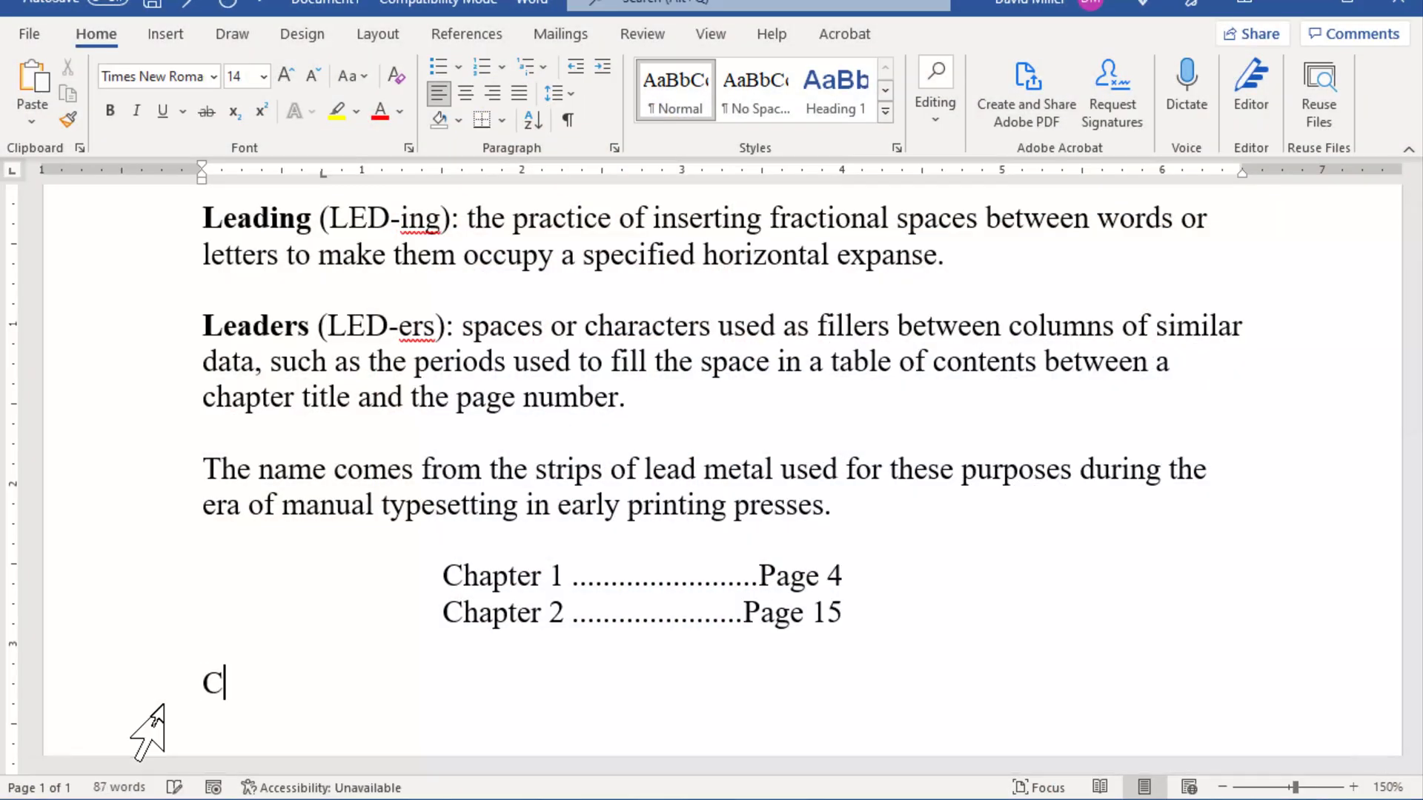
{"action": "type", "text": "olumn1"}
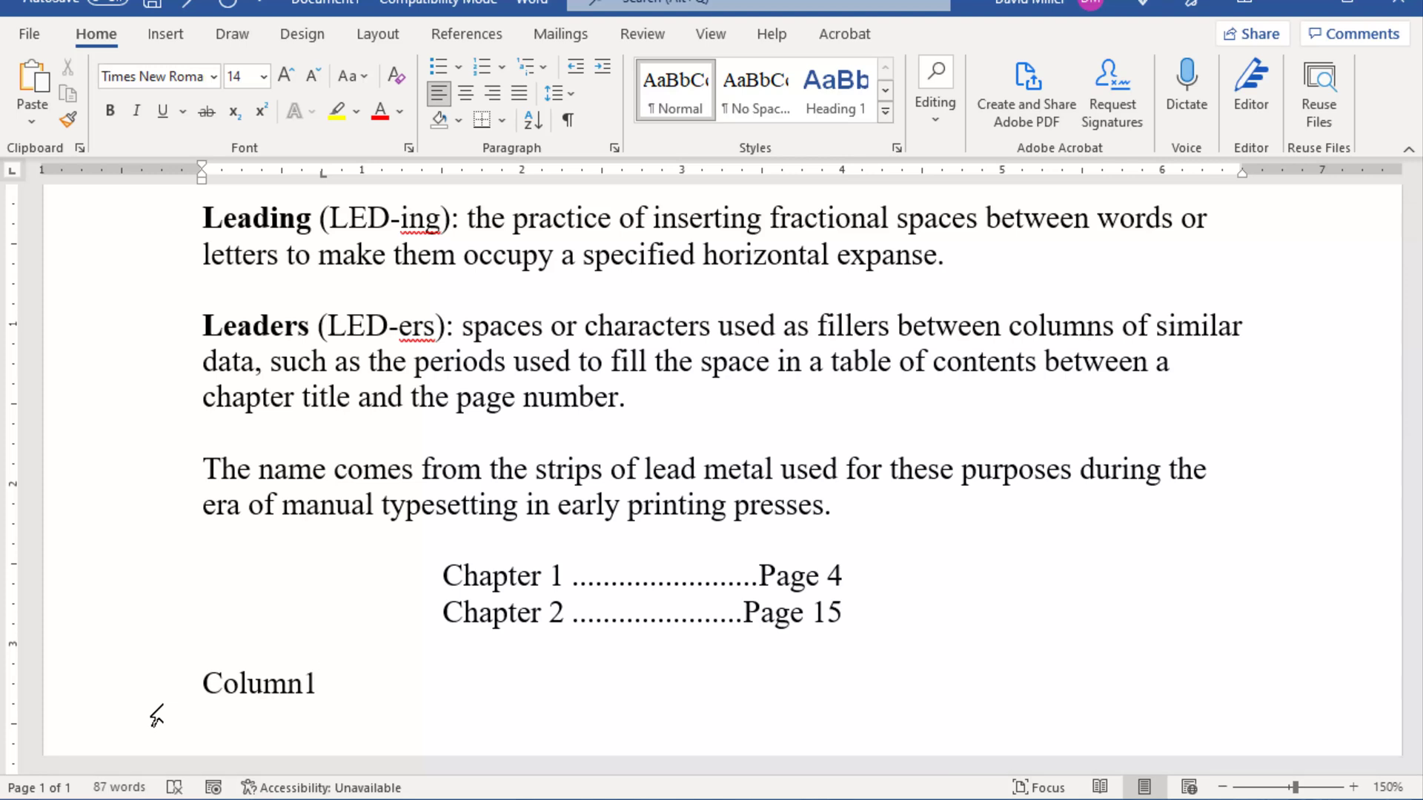
{"action": "key", "text": "Tab"}
{"action": "type", "text": "Column 2"}
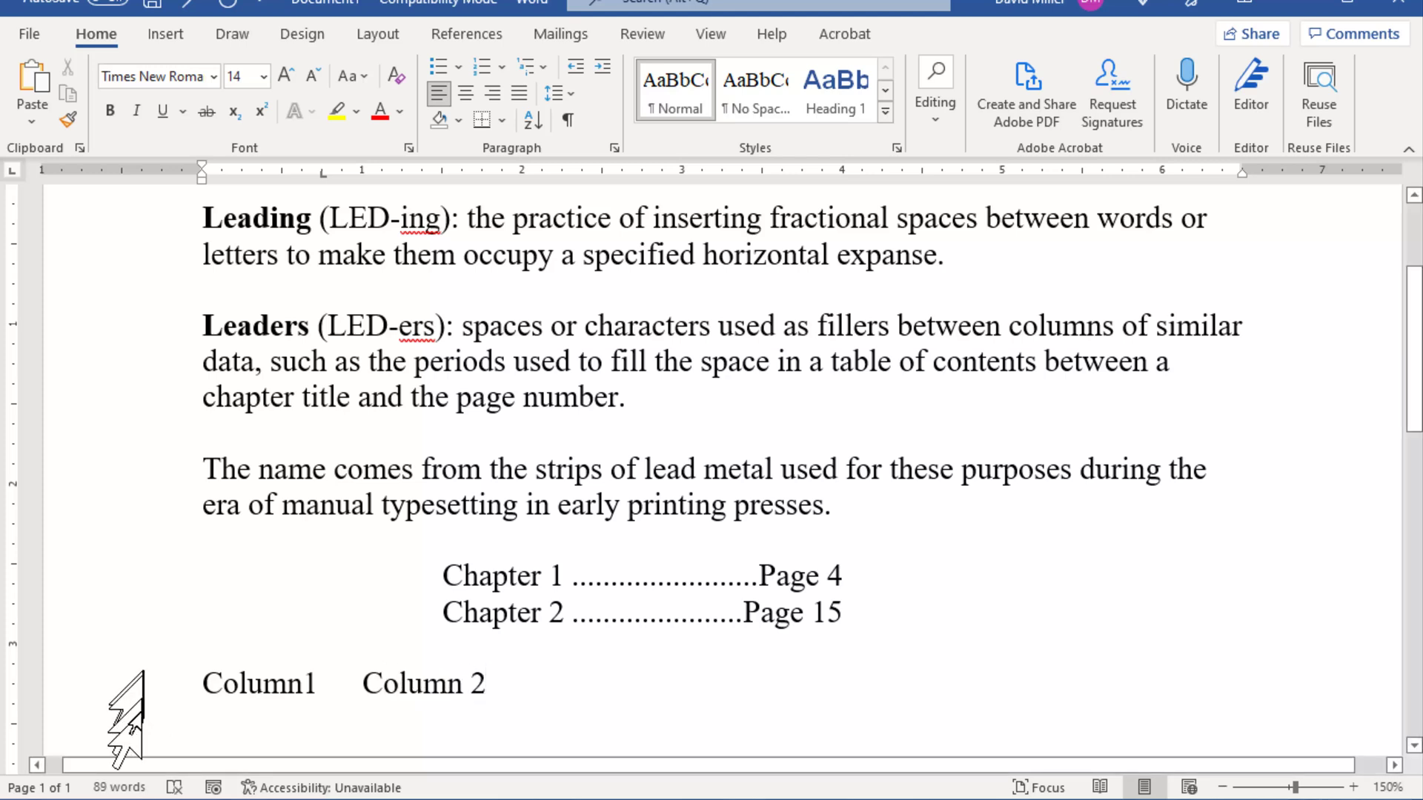
{"action": "left_click", "coordinate": [121, 674]}
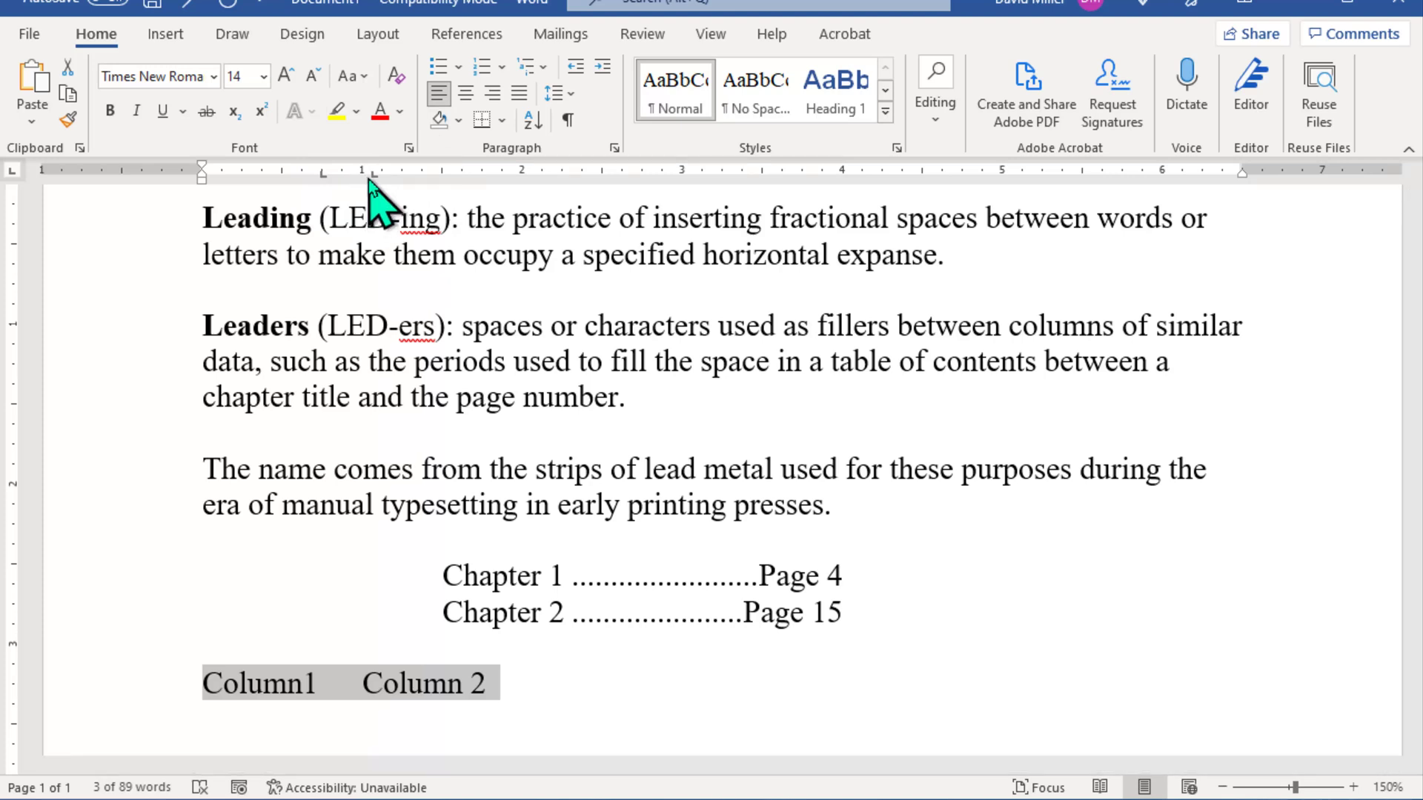
Open the Tabs dialog from the Paragraph settings for the Column1/Column 2 line
{"action": "double_click", "coordinate": [368, 174]}
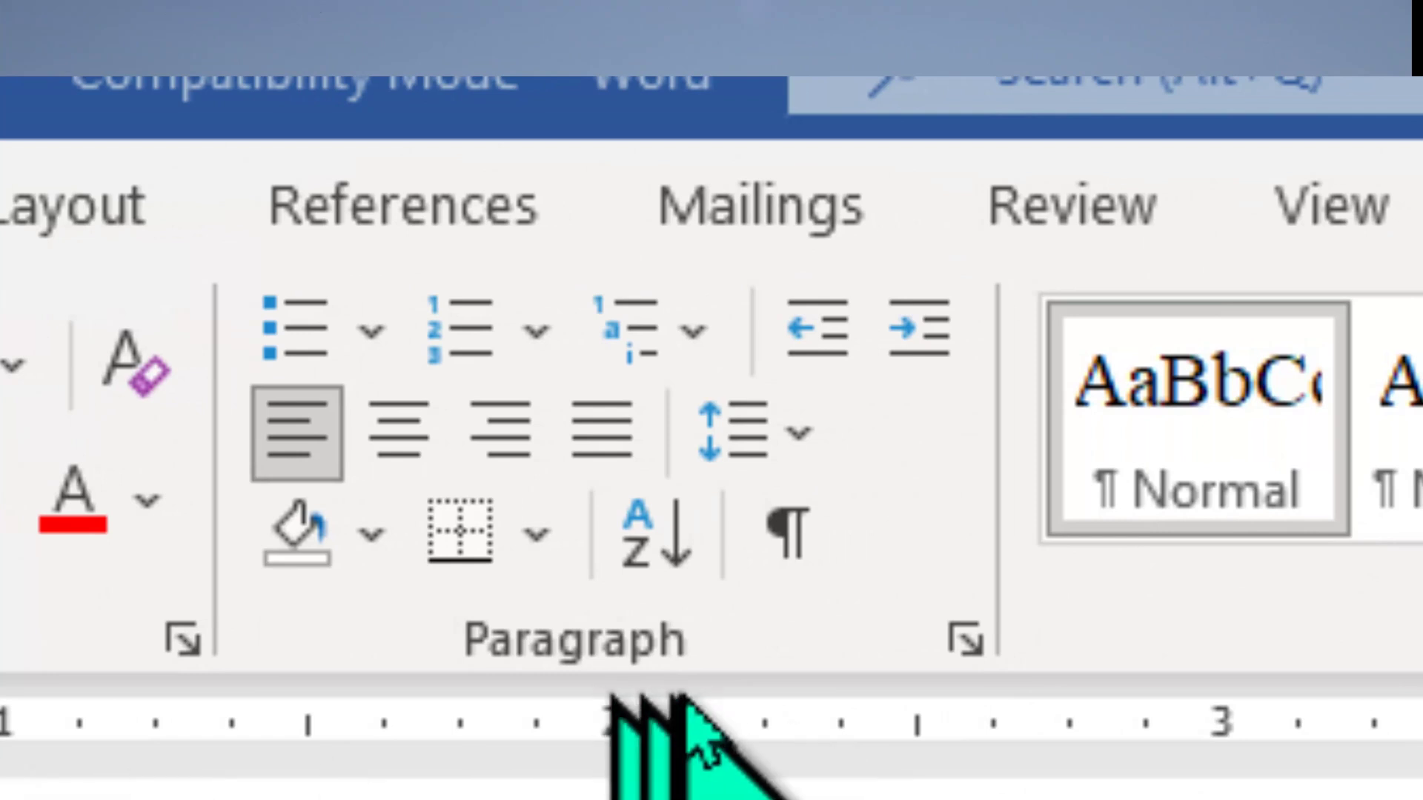
{"action": "left_click", "coordinate": [964, 639]}
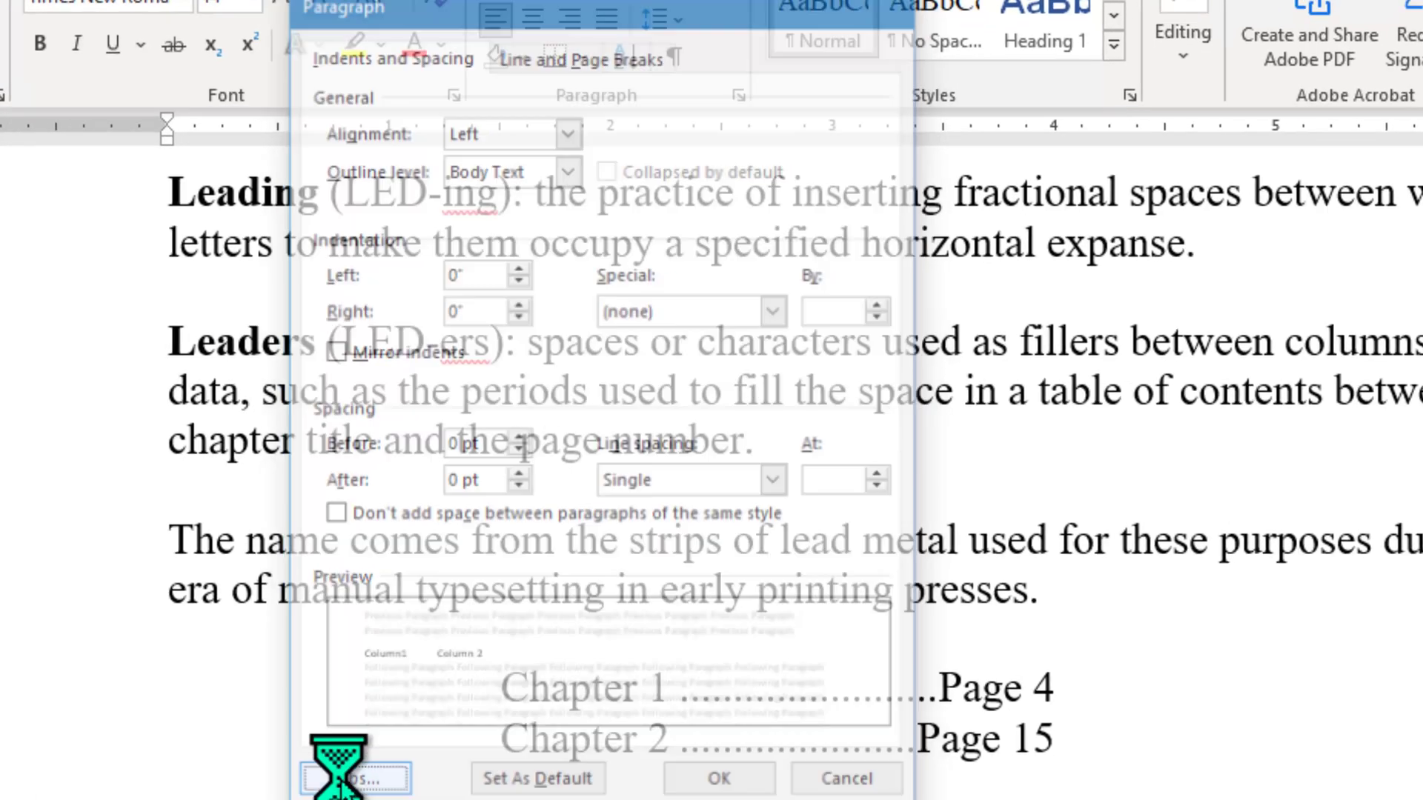
{"action": "left_click", "coordinate": [420, 753]}
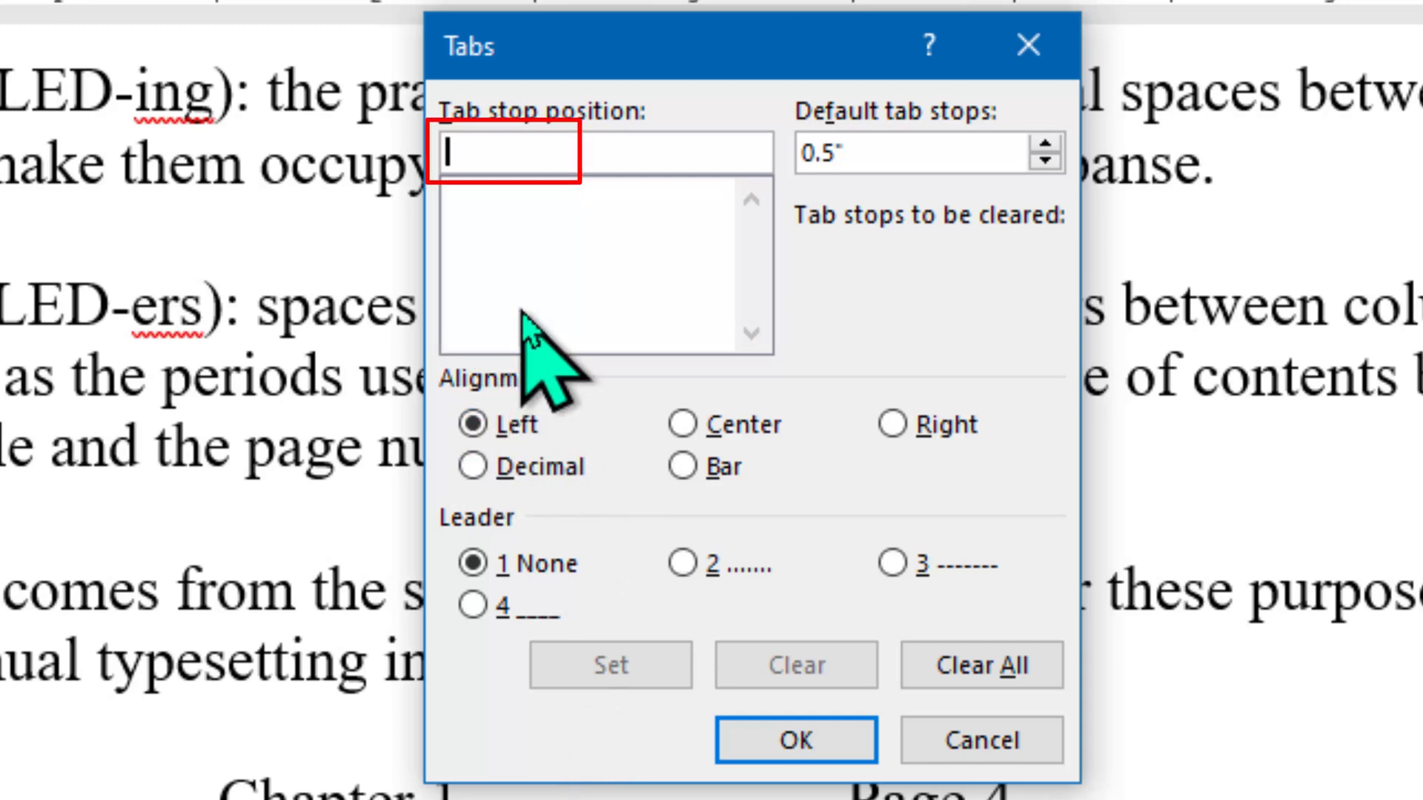
Set a 2-inch tab stop with the underscore (4 ____) leader
{"action": "type", "text": "2"}
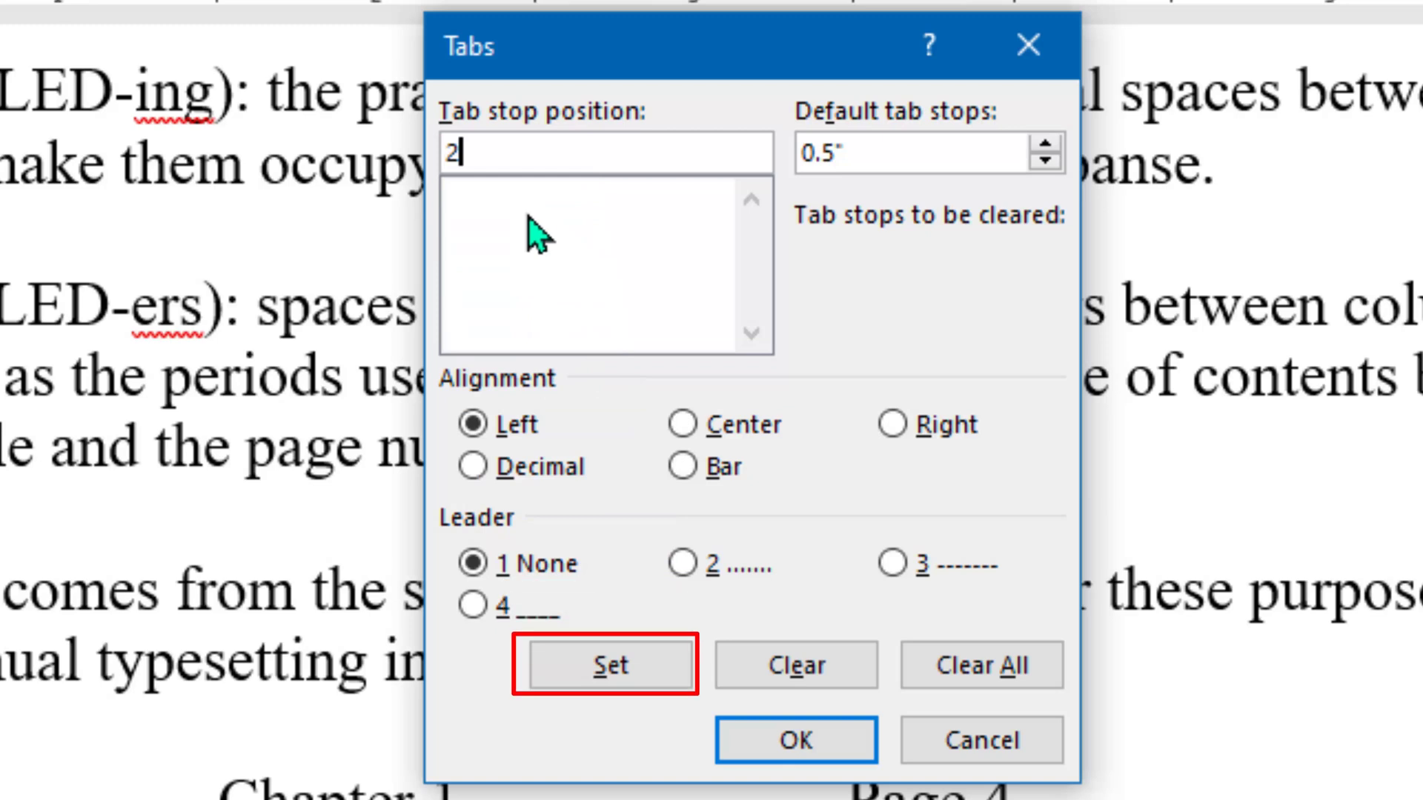
{"action": "left_click", "coordinate": [615, 675]}
{"action": "left_click", "coordinate": [472, 605]}
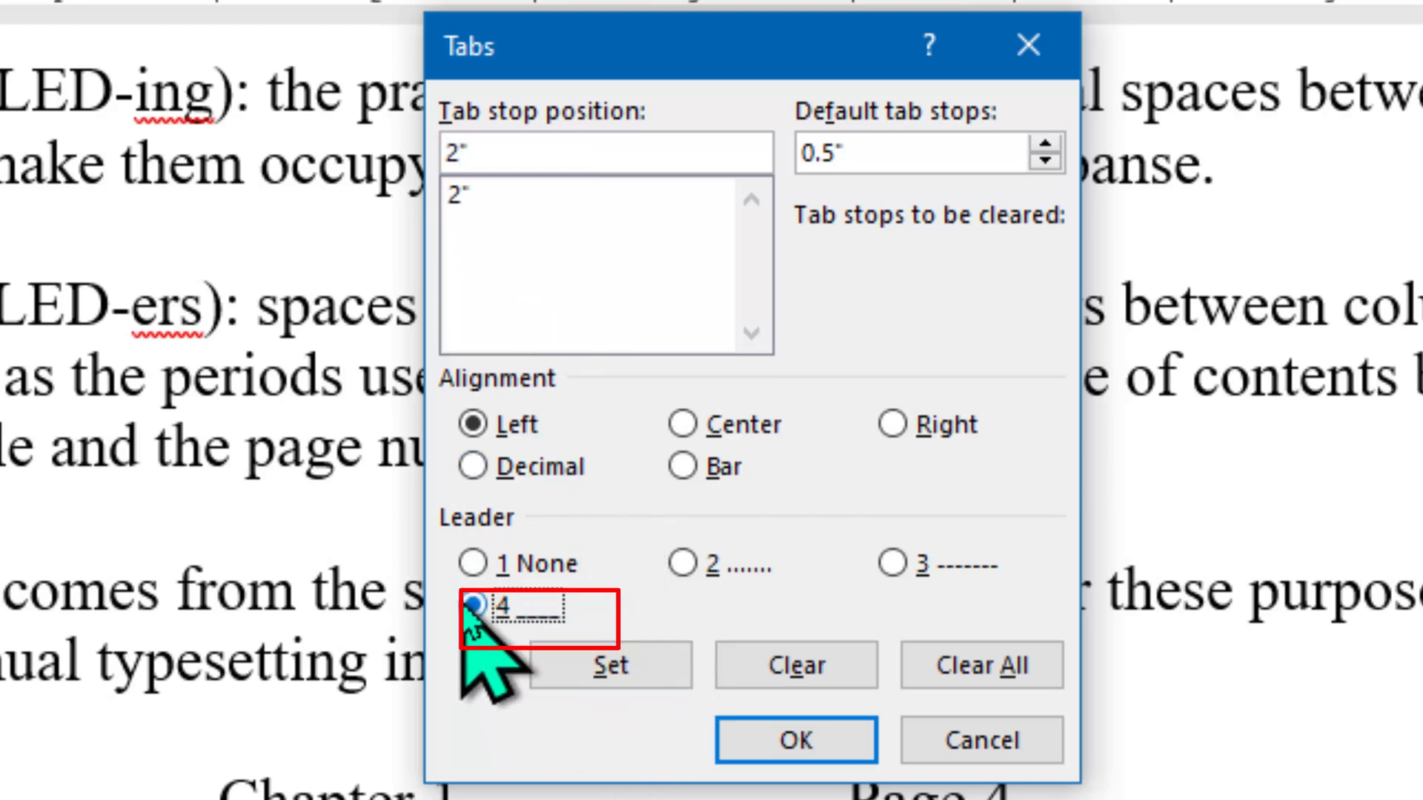
{"action": "left_click", "coordinate": [796, 741]}
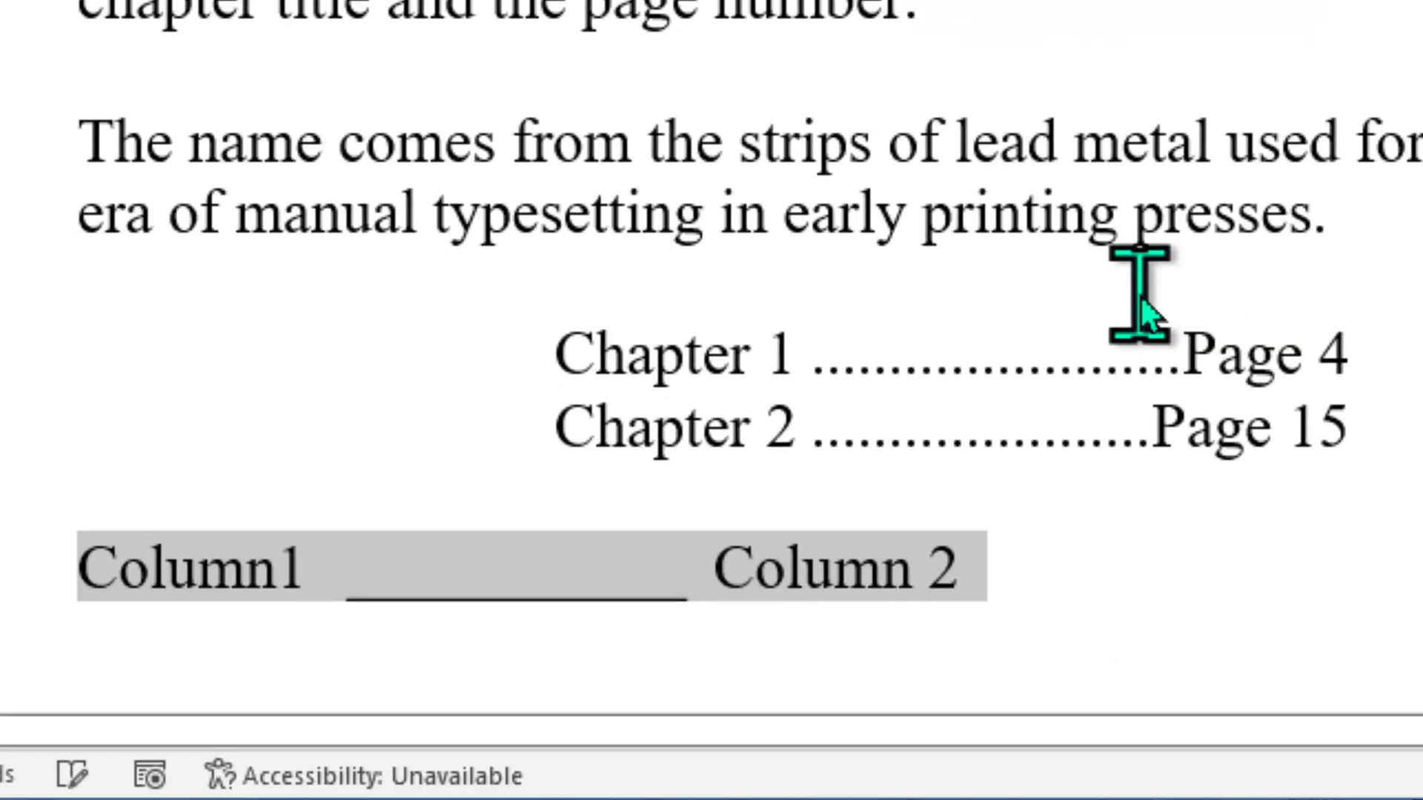
{"action": "left_click", "coordinate": [1074, 565]}
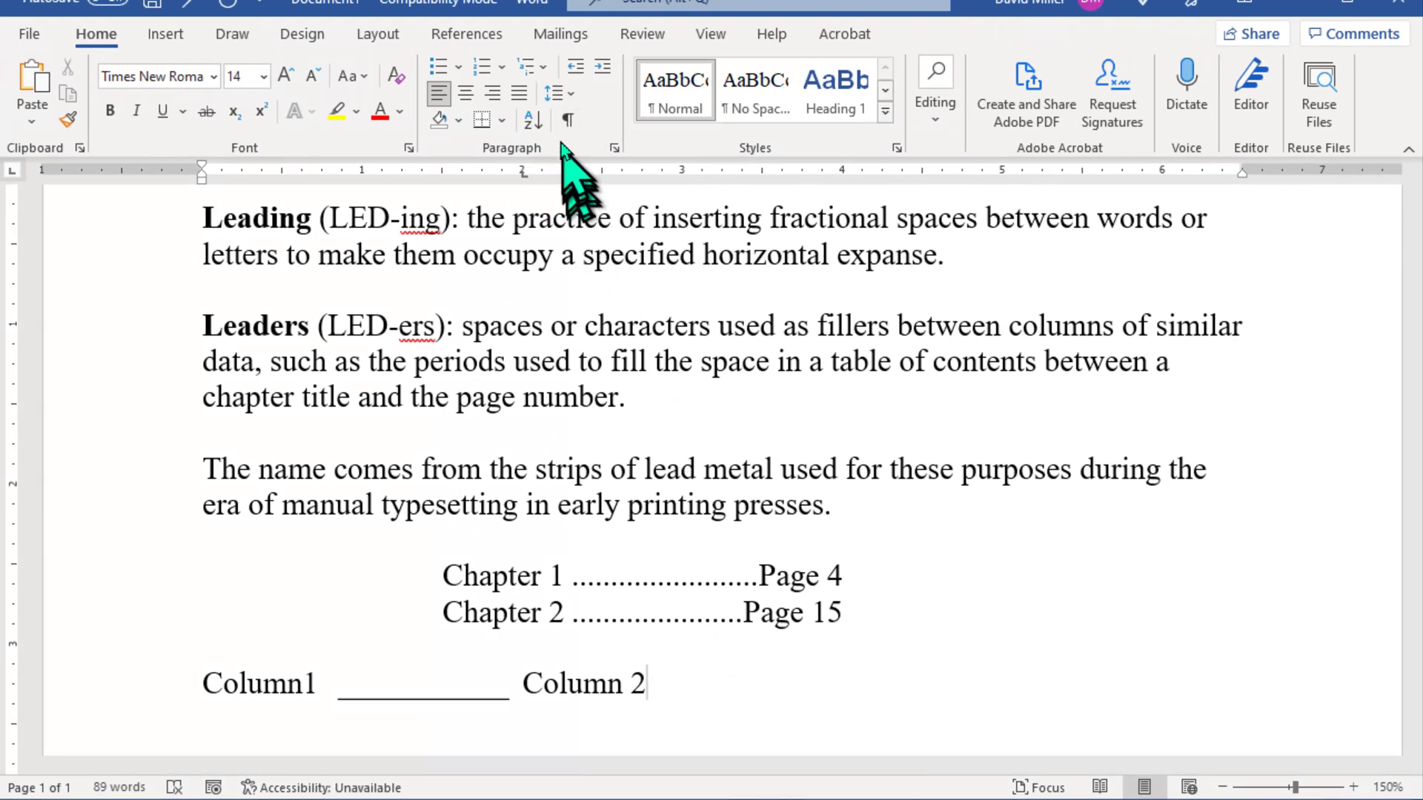
Select the leader between Column1 and Column 2 and set its font colour to Red
{"action": "left_click", "coordinate": [568, 121]}
{"action": "left_click", "coordinate": [566, 123]}
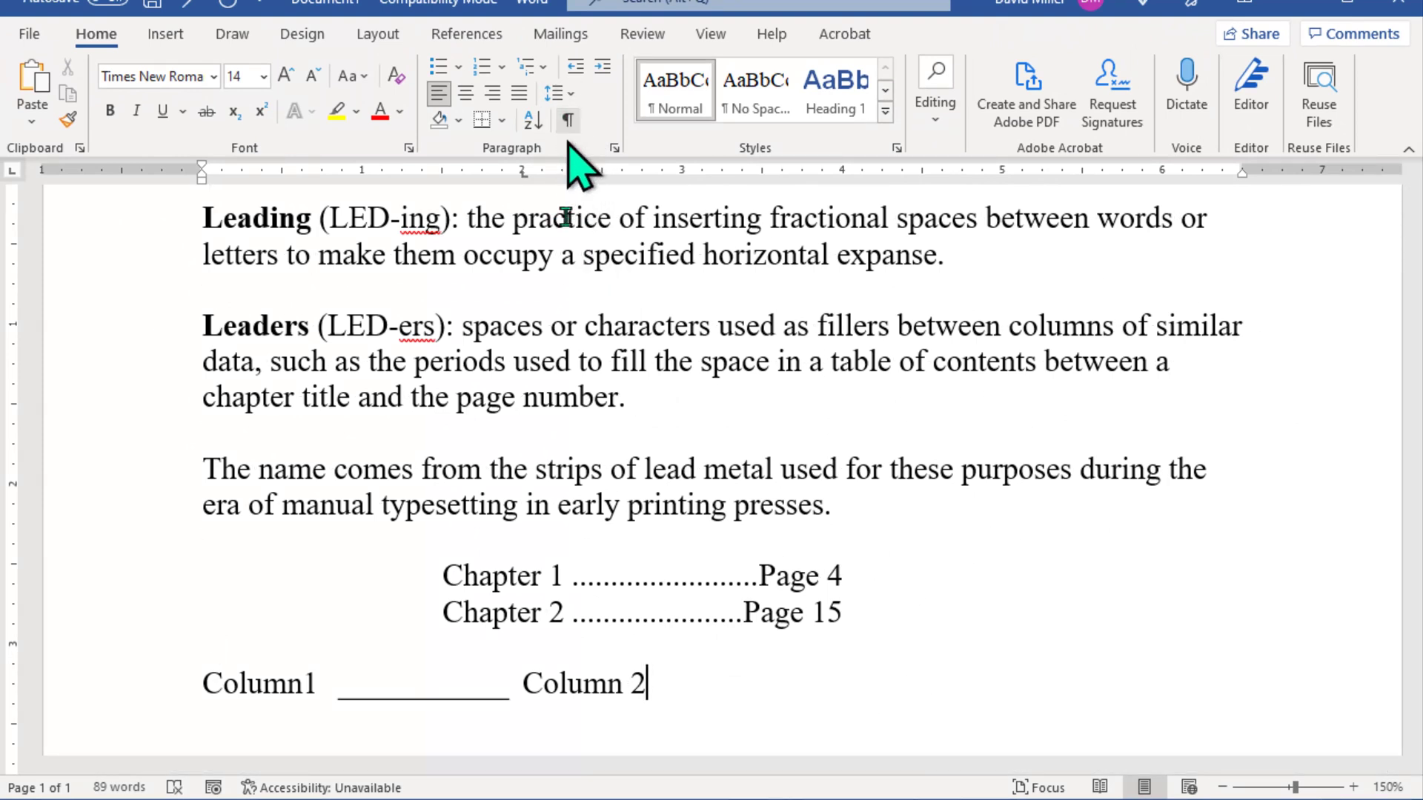
{"action": "left_click_drag", "start_coordinate": [511, 682], "coordinate": [331, 676]}
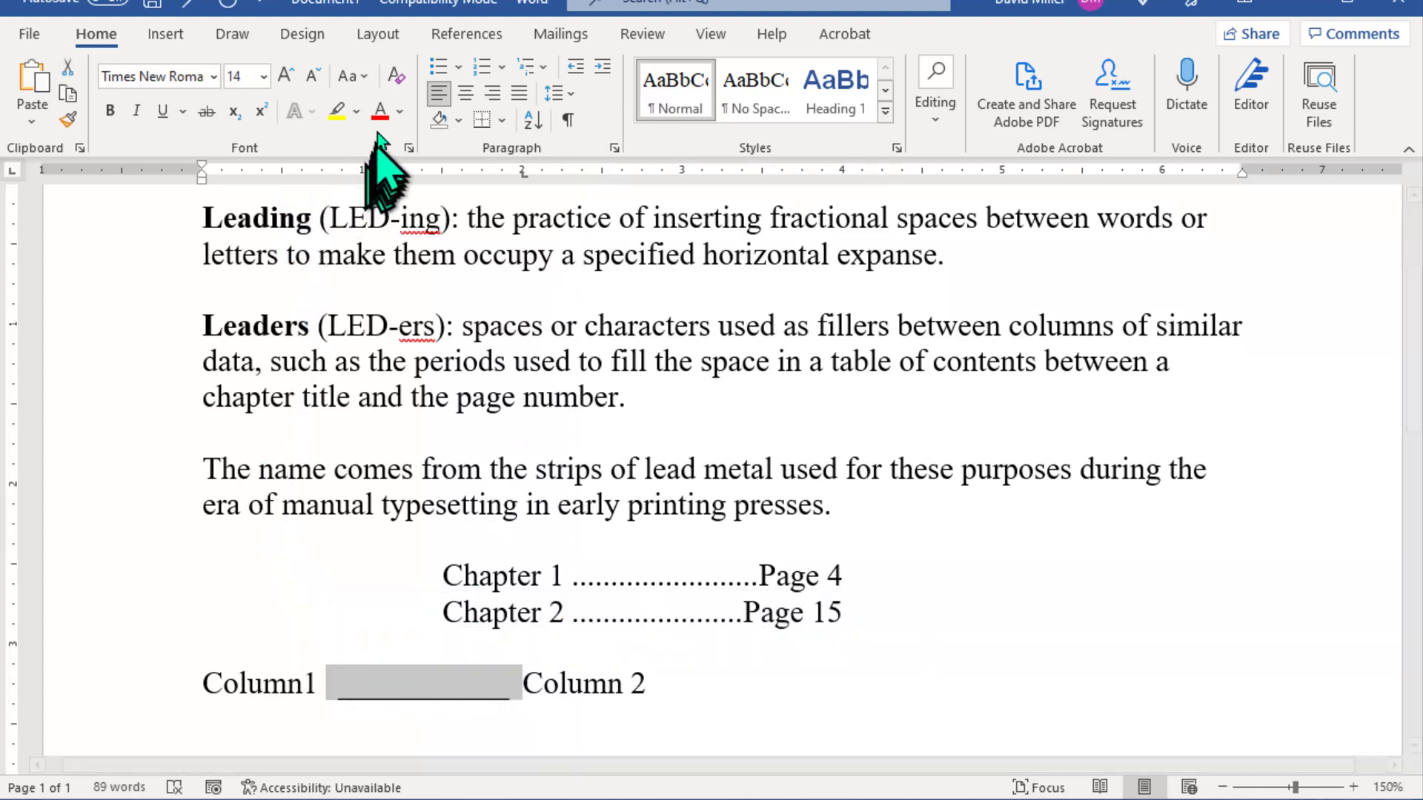
{"action": "left_click", "coordinate": [399, 109]}
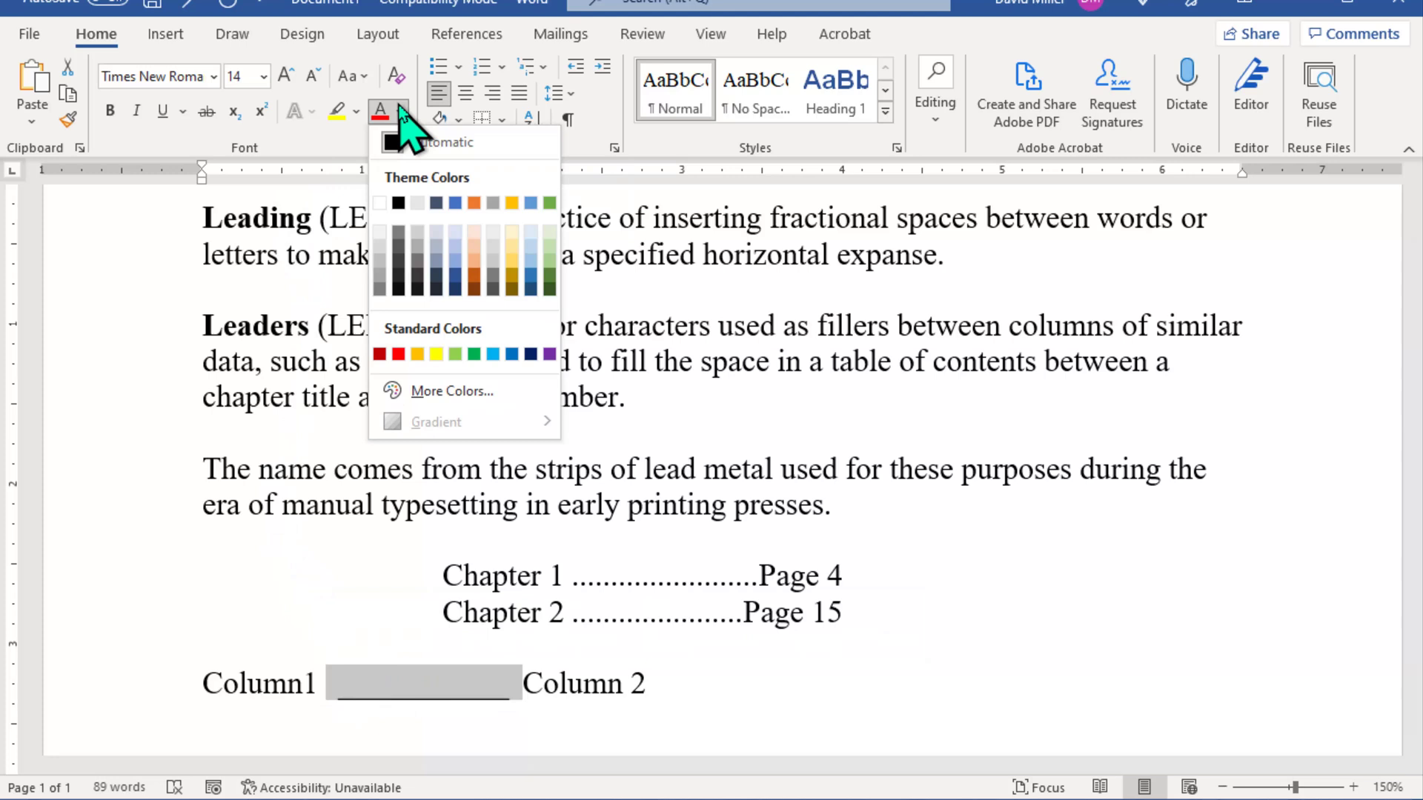
{"action": "left_click", "coordinate": [394, 349]}
{"action": "left_click", "coordinate": [690, 686]}
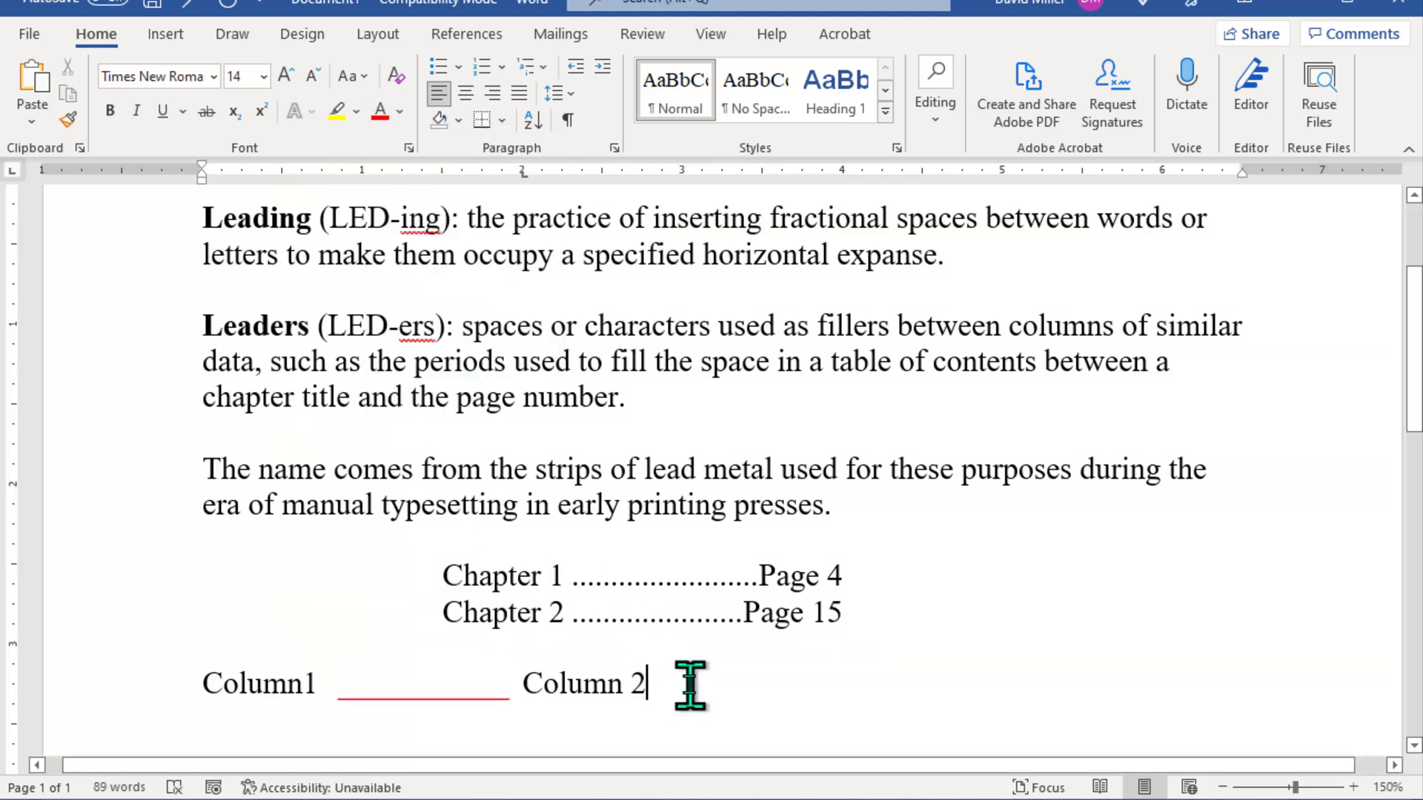